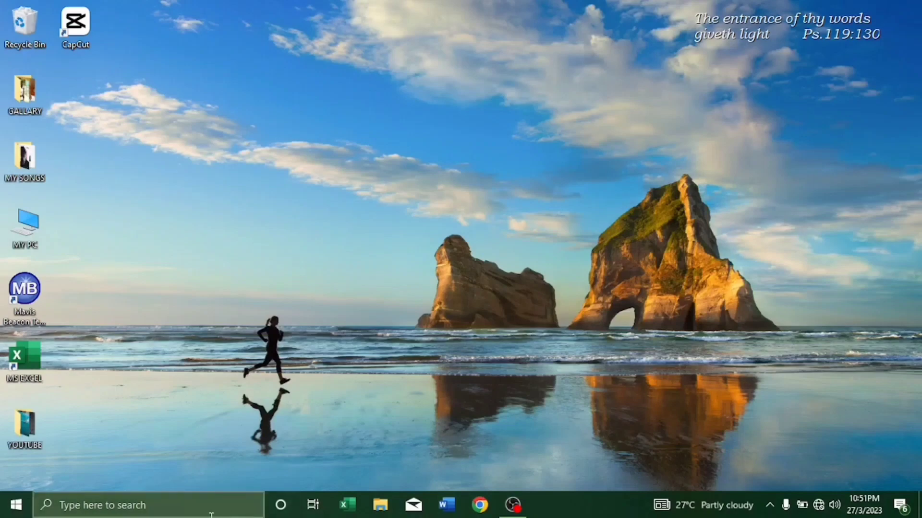
Start Excel and open the recent VLOOKUP workbook from Documents.
click(348, 505)
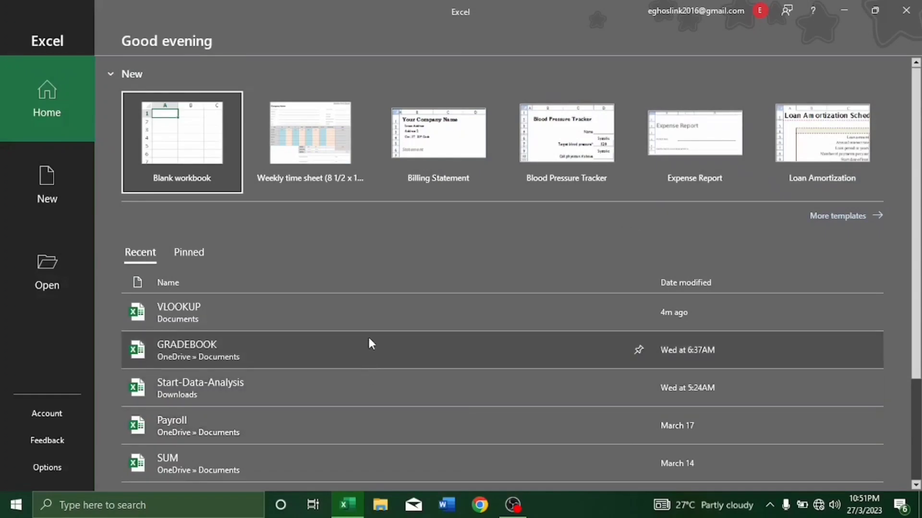
click(382, 311)
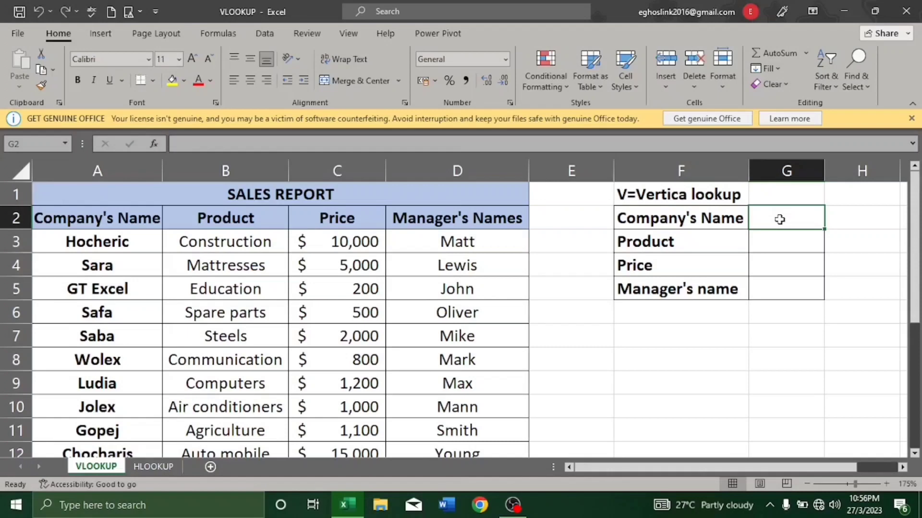
Add a List data validation to cell G2 sourced from the company names in A3:A13, and check its drop-down entries.
click(269, 35)
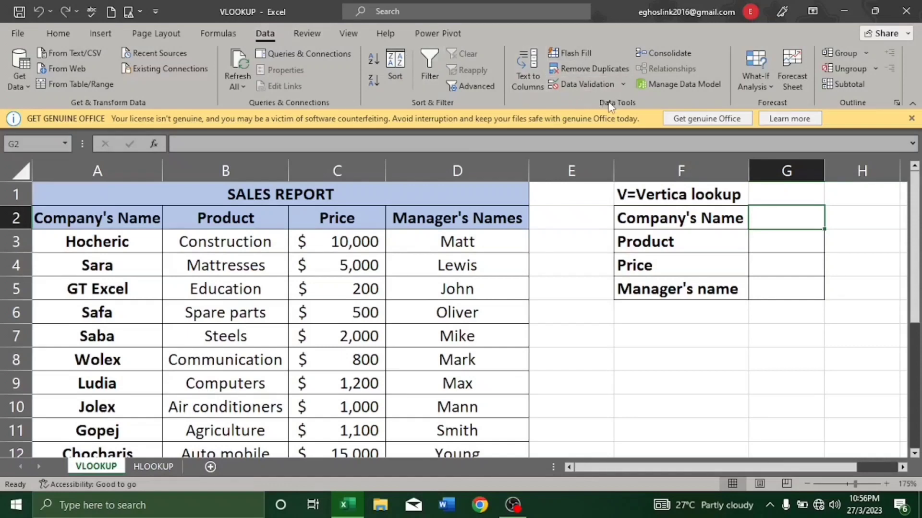
click(623, 81)
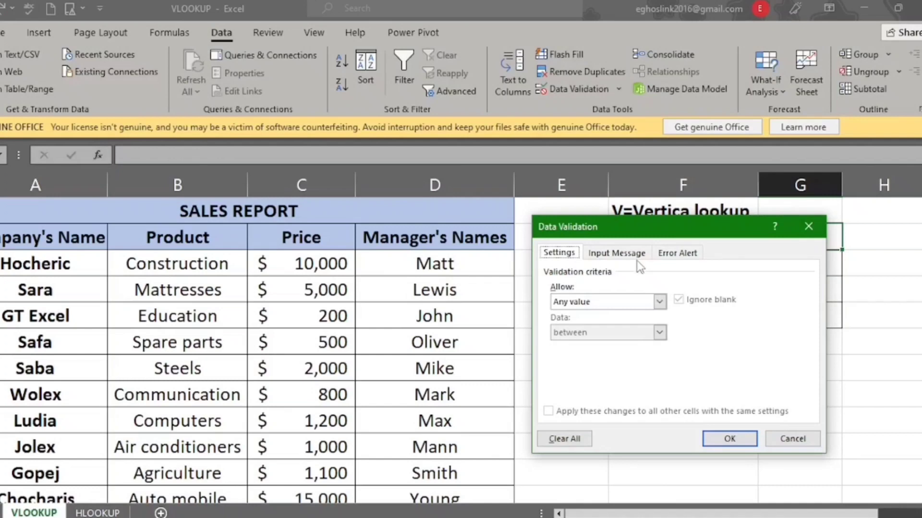
click(660, 302)
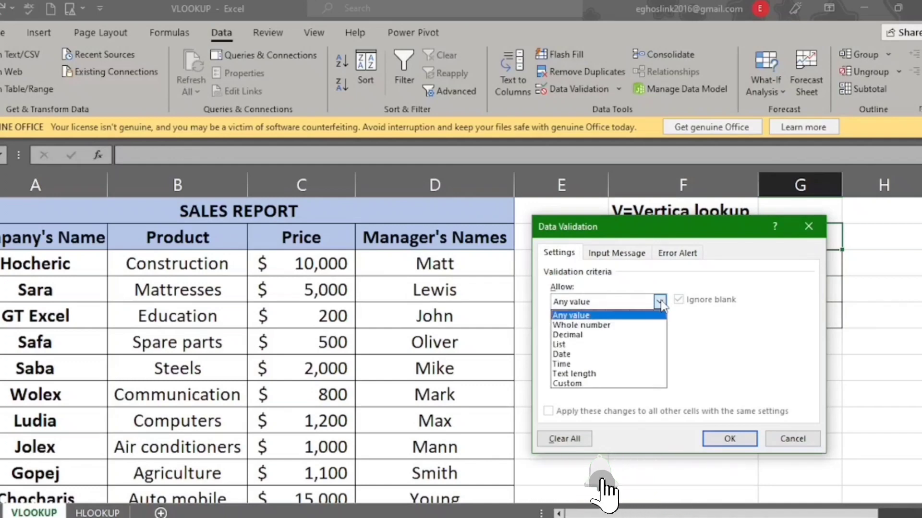
click(637, 345)
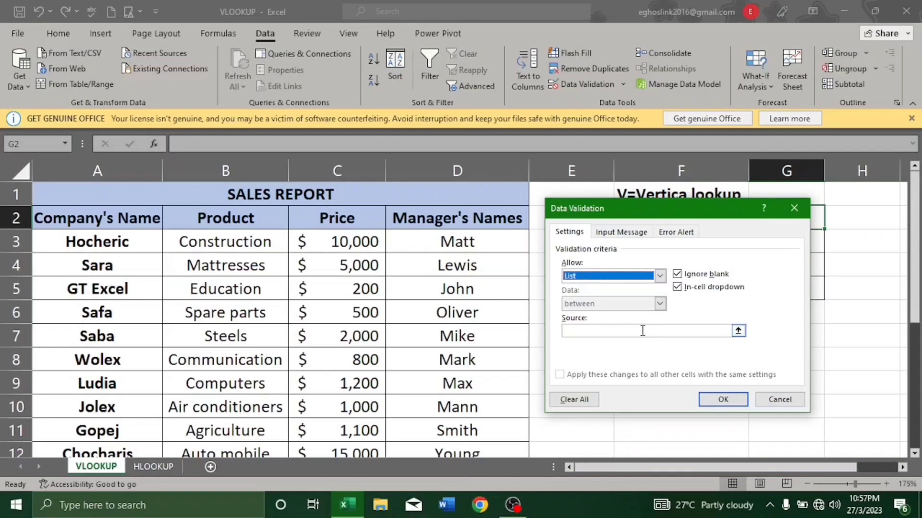
click(642, 331)
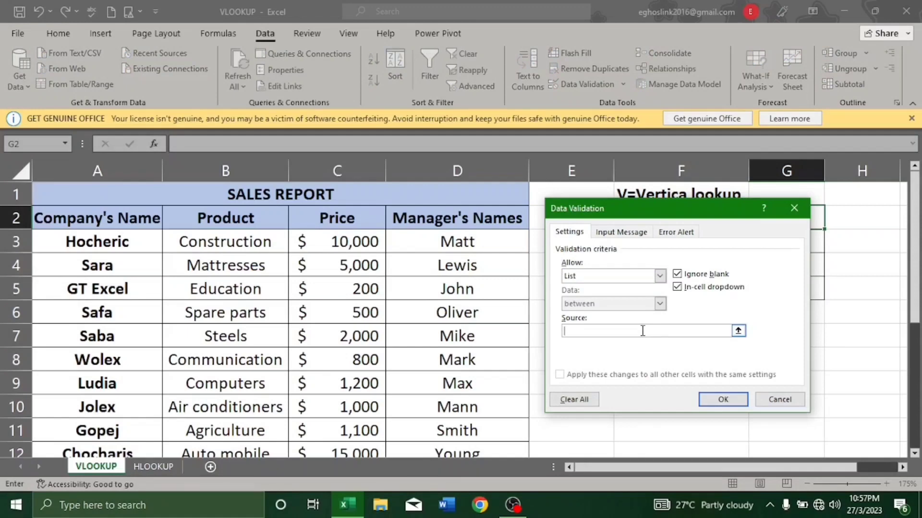
click(128, 244)
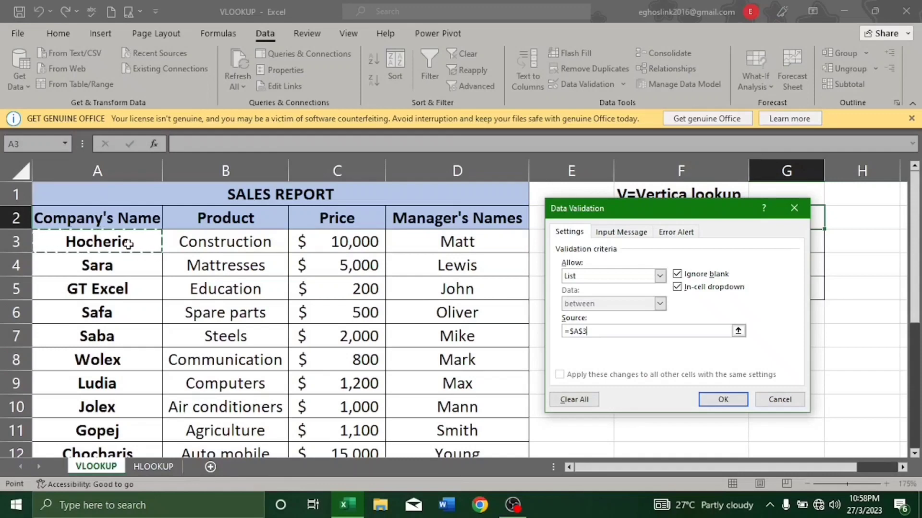
key(ctrl+shift+Down)
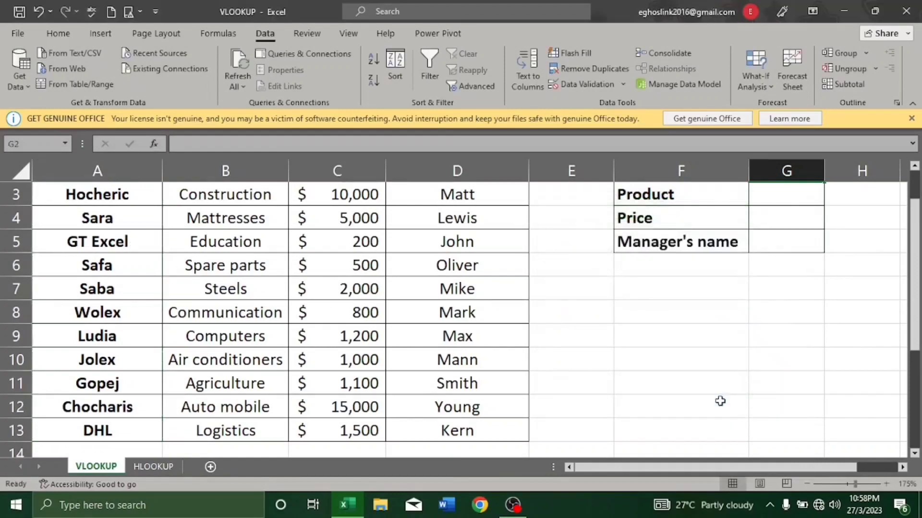
scroll(720, 402, up, 1)
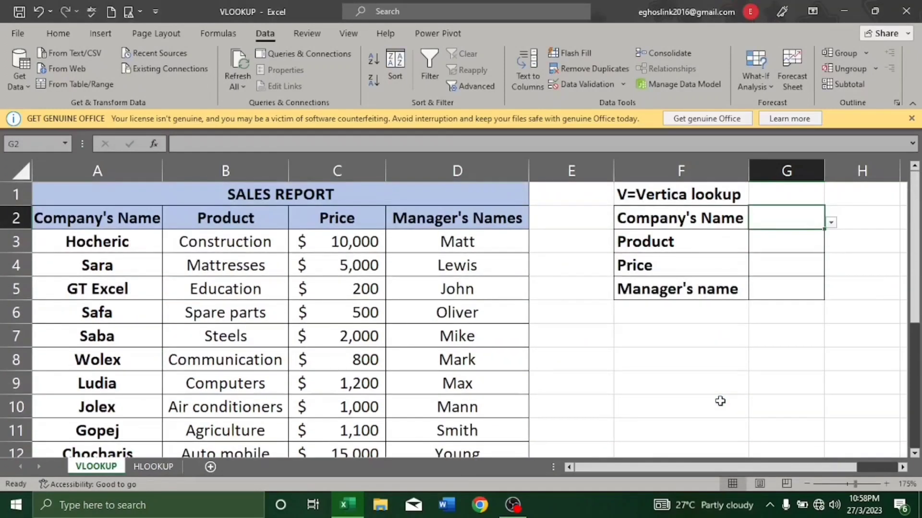
click(831, 224)
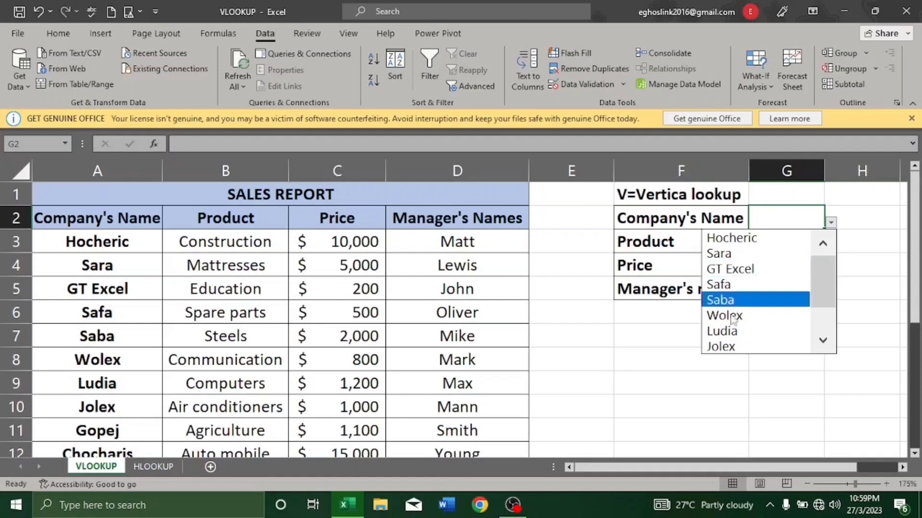
click(650, 333)
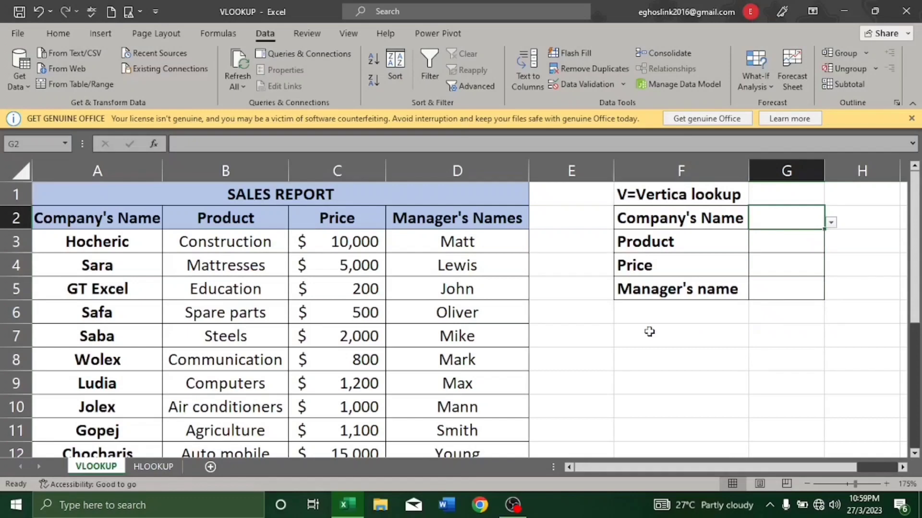
Begin a VLOOKUP formula in the Product cell G3 with the Company's Name cell G2 as lookup value.
click(787, 237)
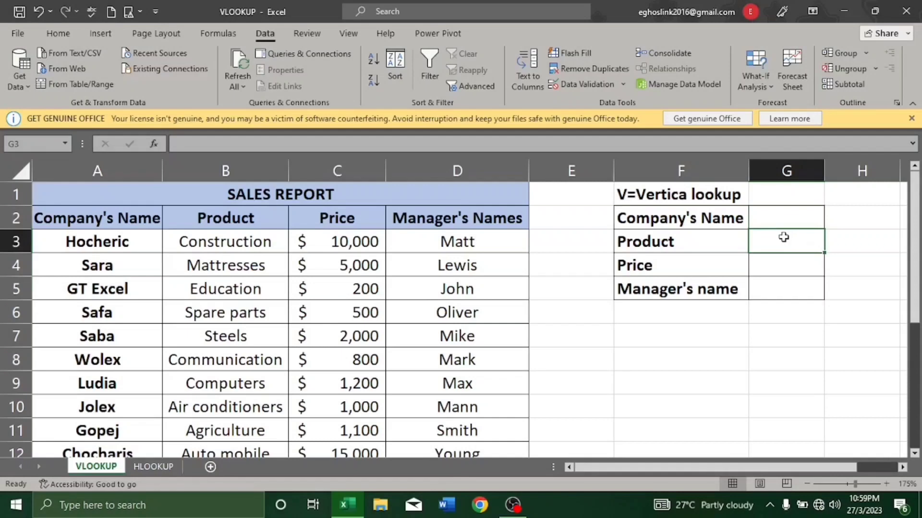
text(= vl)
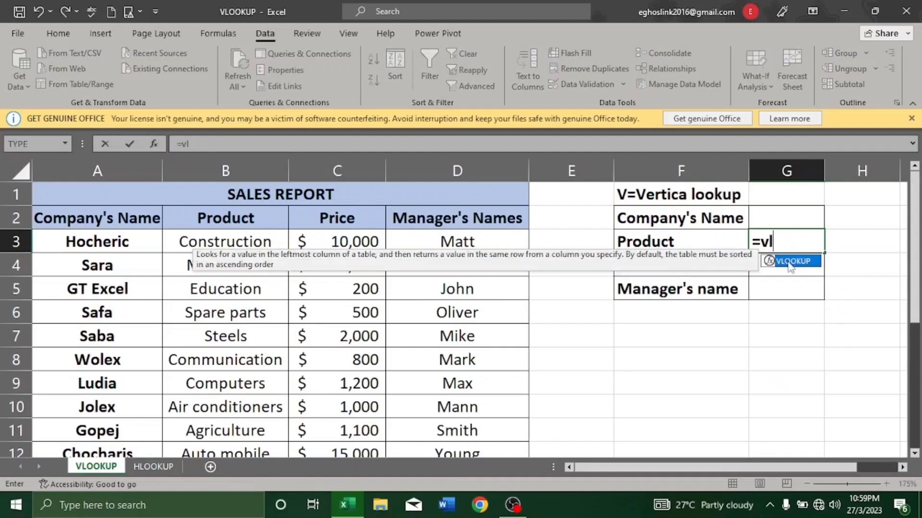
double_click(788, 261)
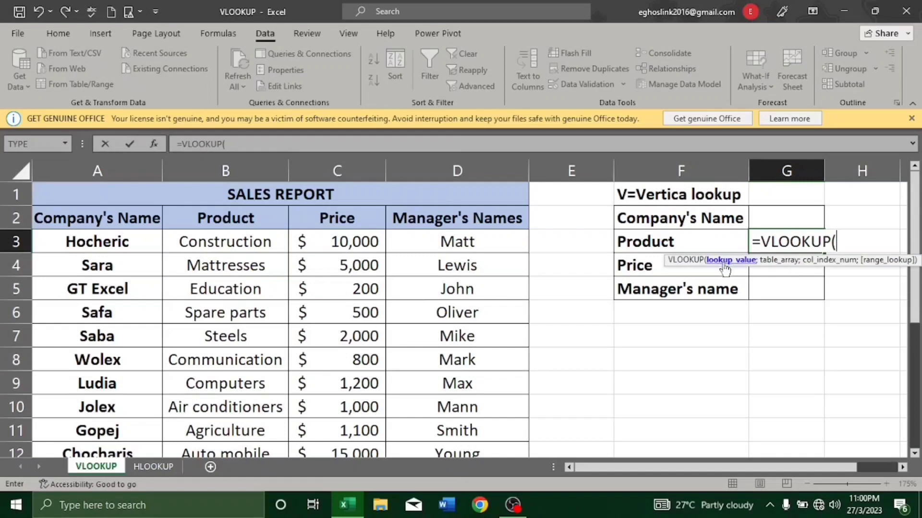
click(777, 218)
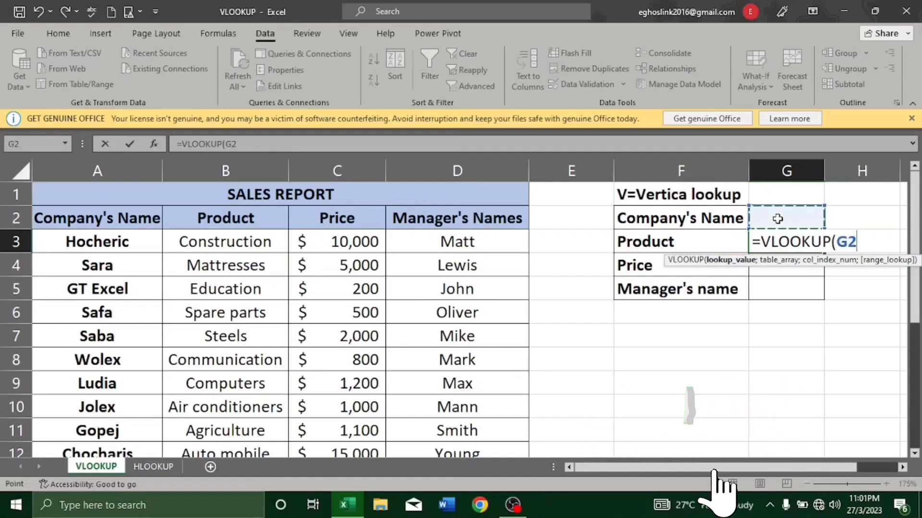
text(;)
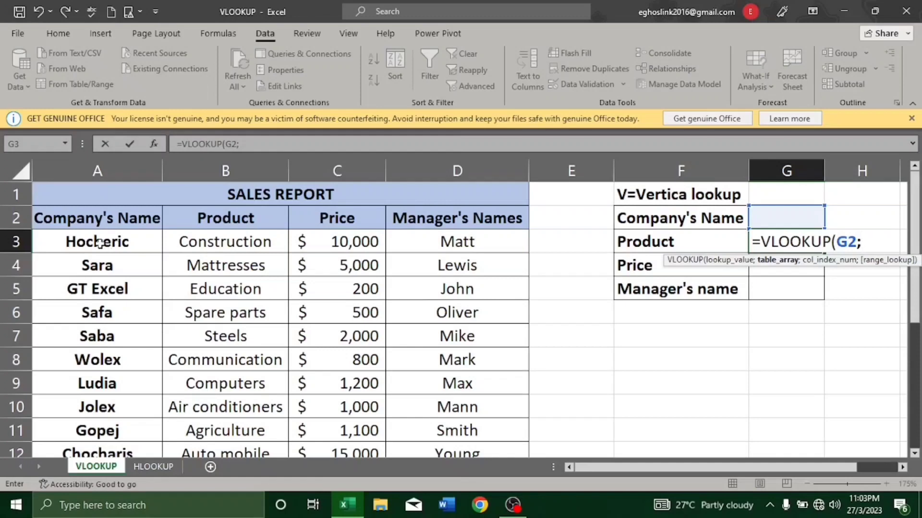
Supply the sales data range A3:D13 as the table array of the VLOOKUP formula.
click(104, 243)
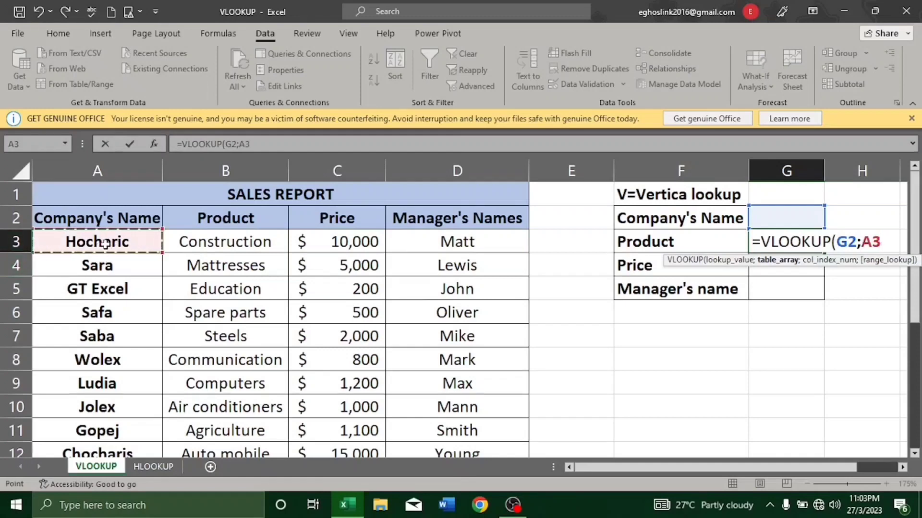
key(shift+Right)
key(shift+Right)
key(shift+Right)
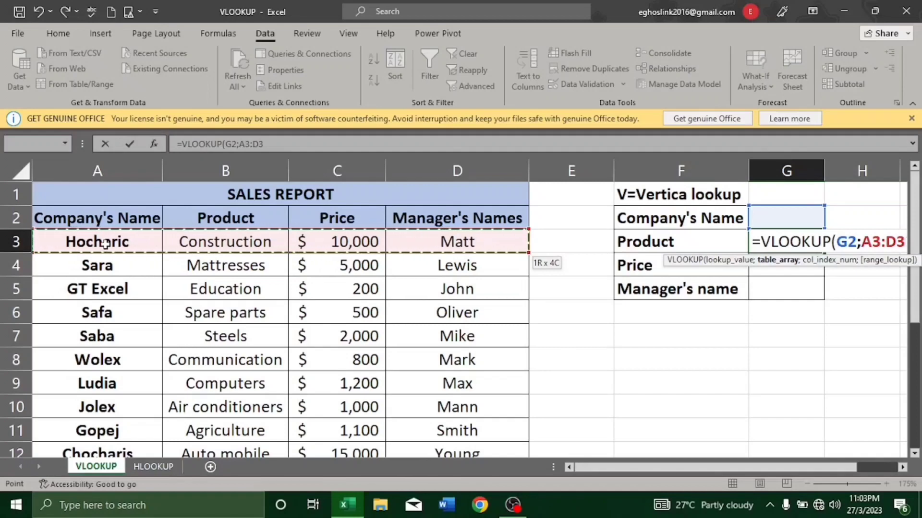
key(ctrl+shift+Down)
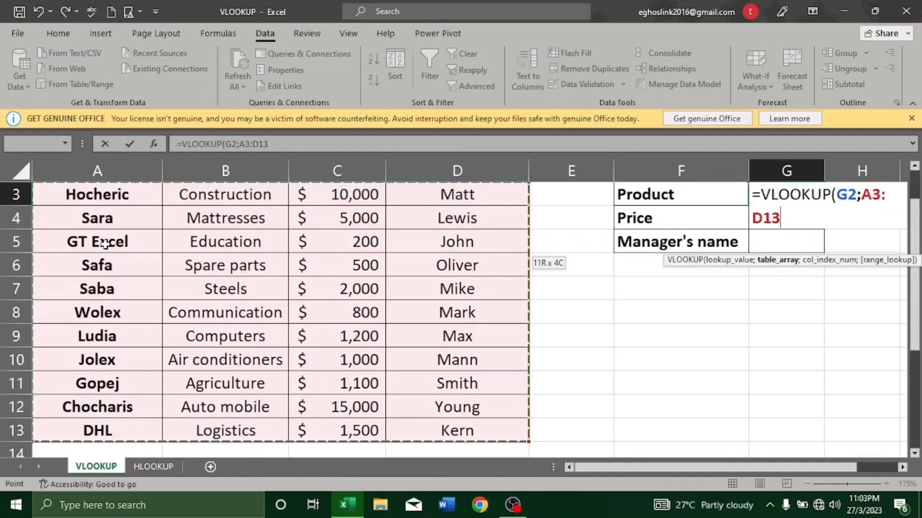
text(;)
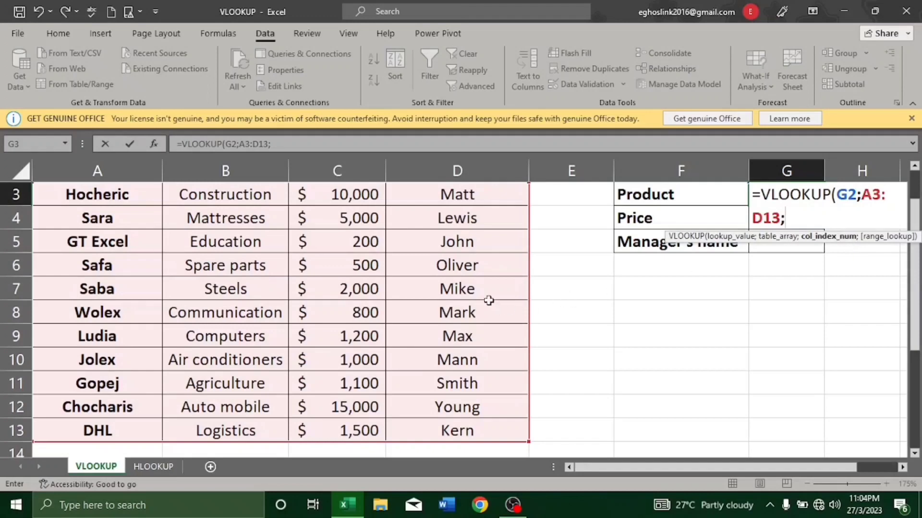
Complete the Product formula with column index 2 and FALSE for an exact match, and enter it.
scroll(488, 283, up, 1)
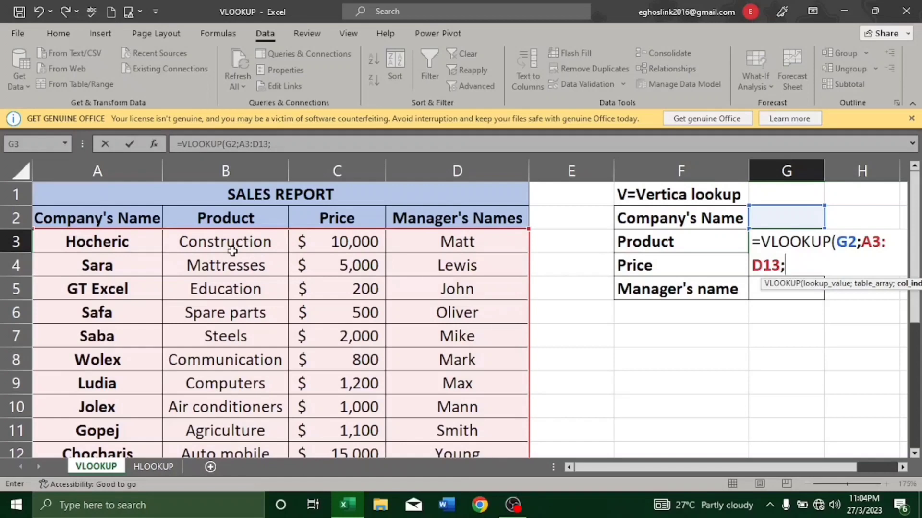
text(2)
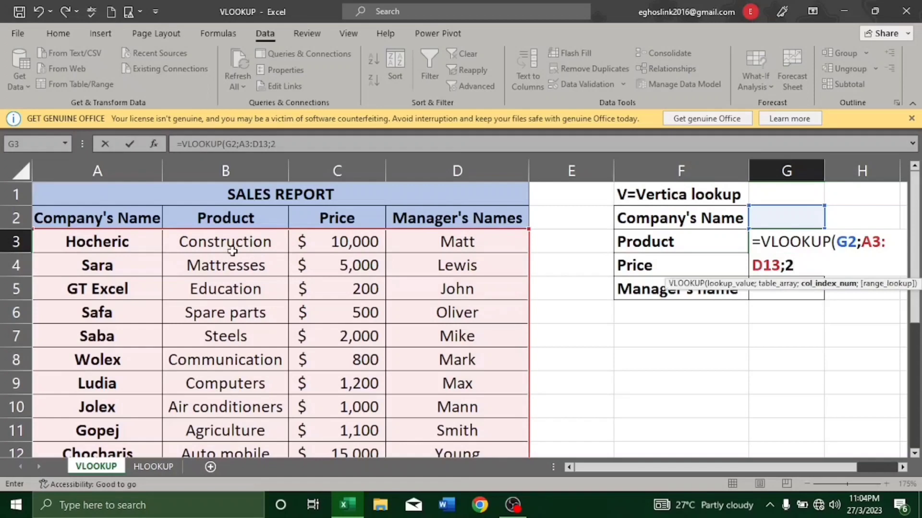
text(;)
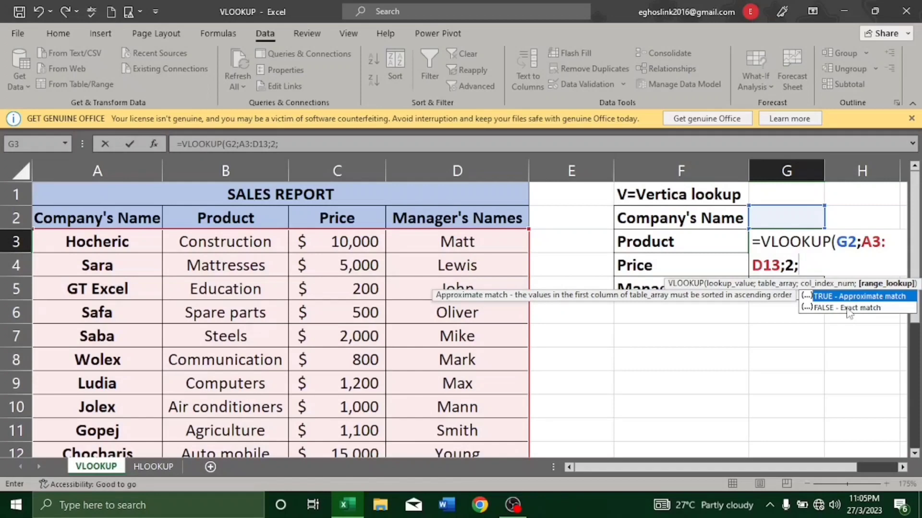
click(848, 309)
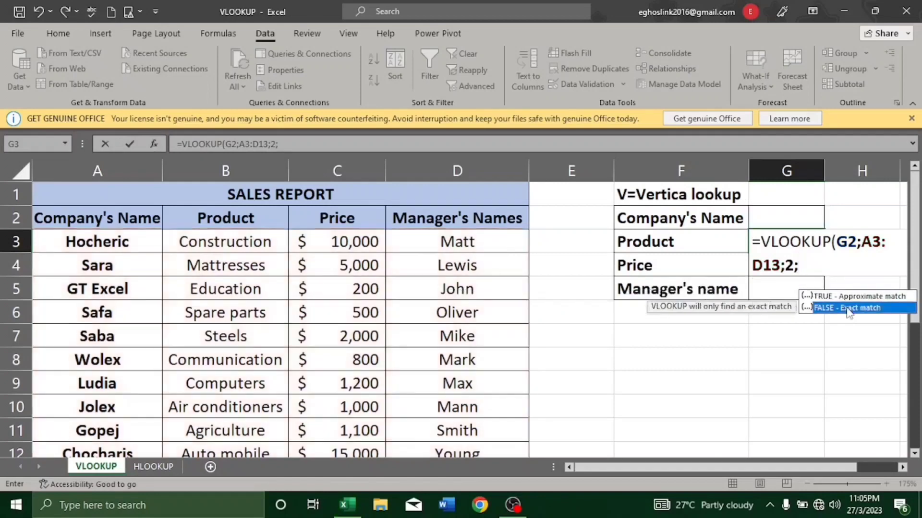
double_click(848, 308)
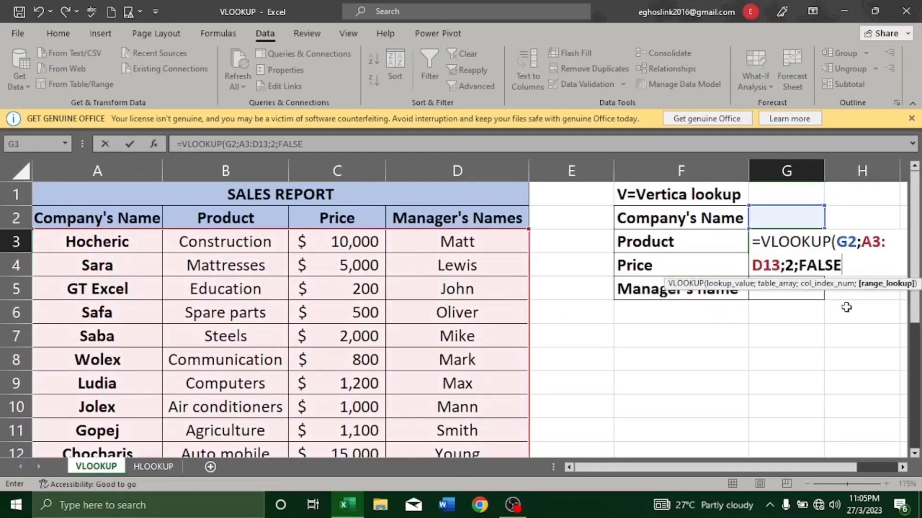
text())
key(Return)
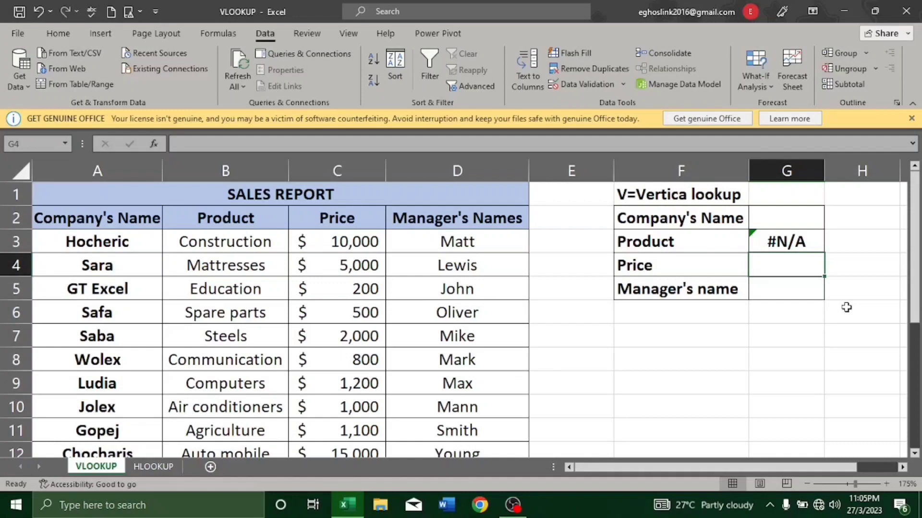
Choose GT Excel as the company in cell G2 to test the Product lookup.
click(767, 238)
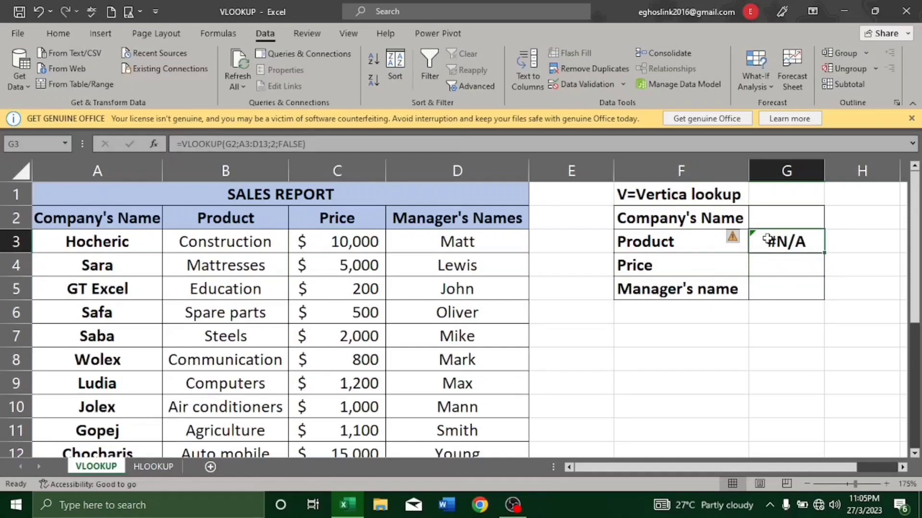
click(776, 215)
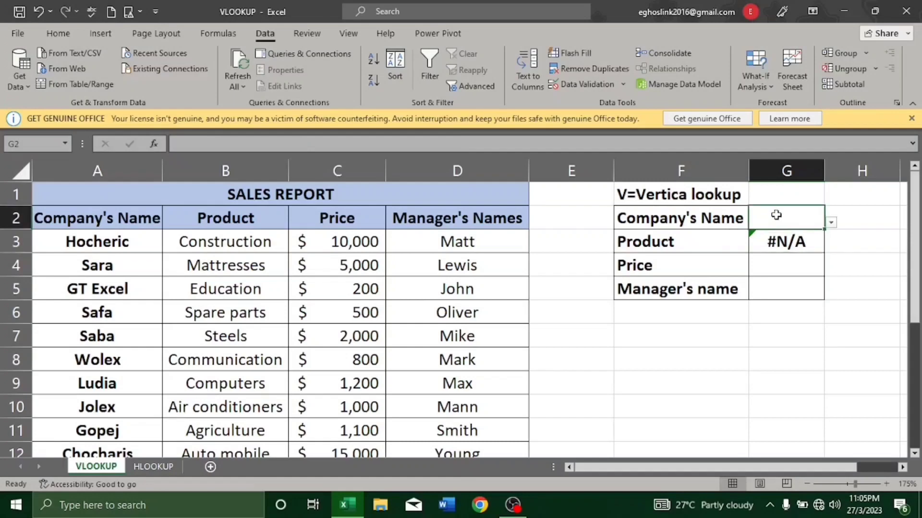
click(831, 222)
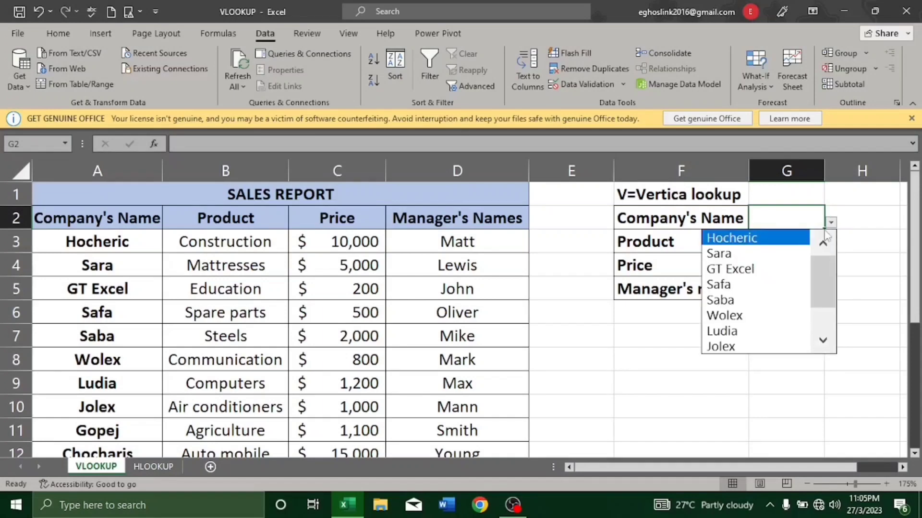
click(778, 269)
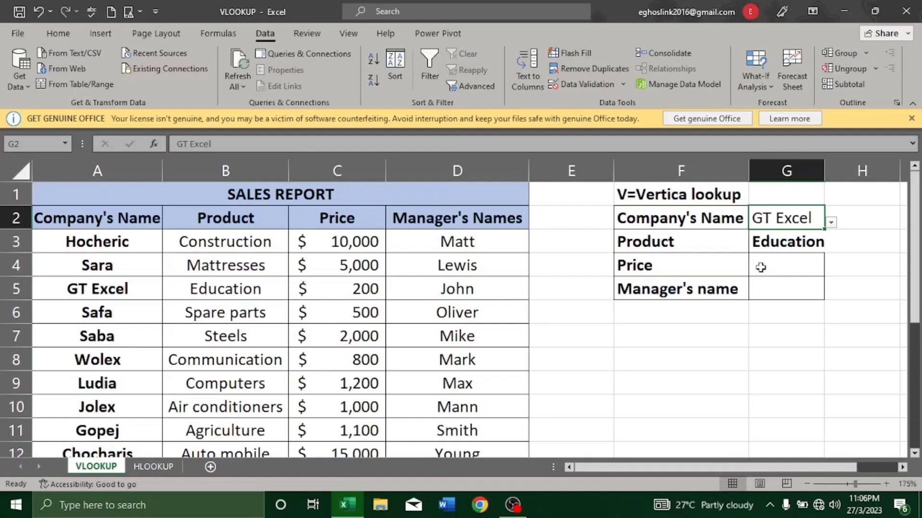
Begin a VLOOKUP formula in the Price cell G4 with the Company's Name cell G2 as lookup value.
click(761, 268)
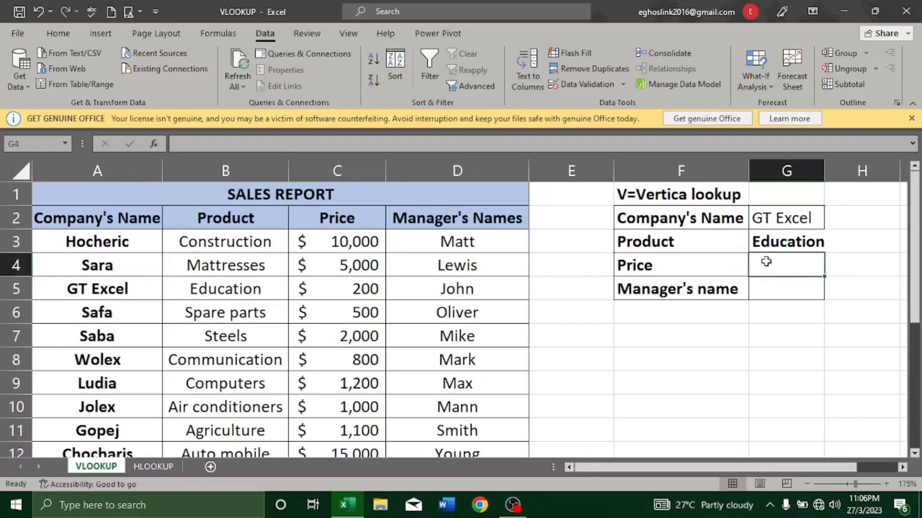
text(=)
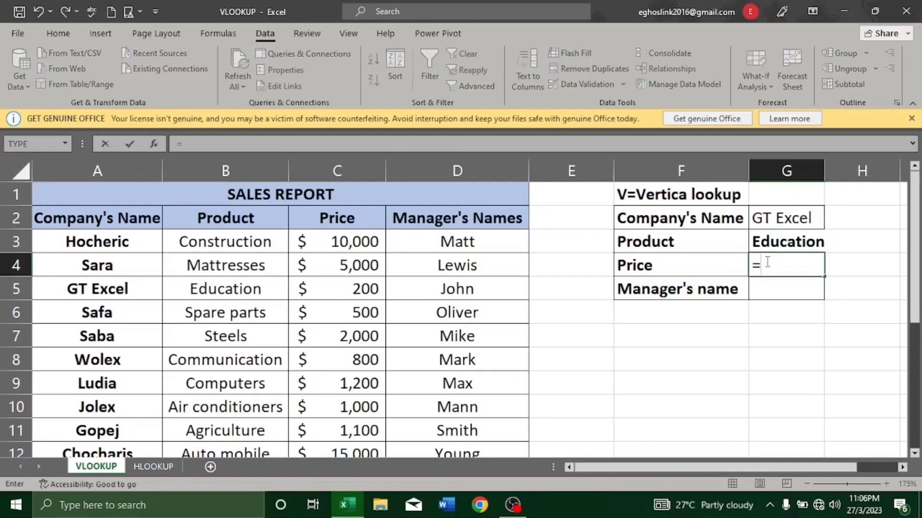
text(v)
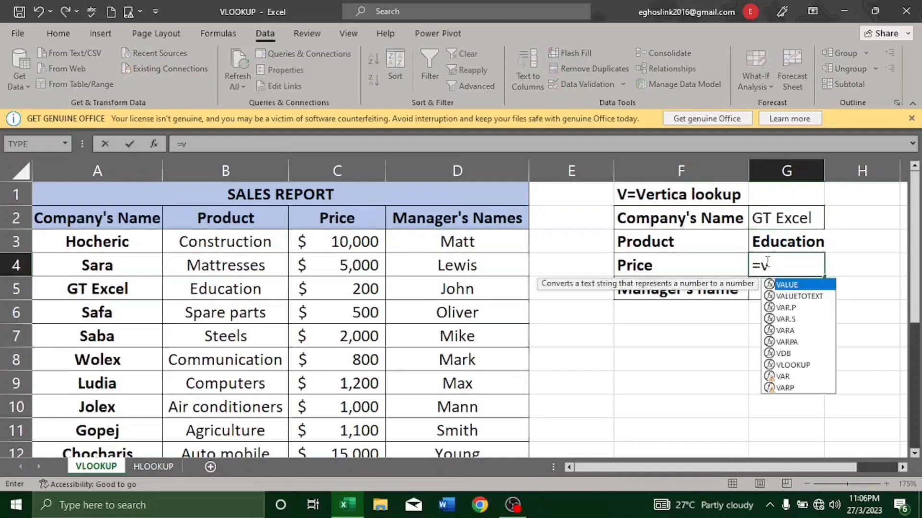
text(l)
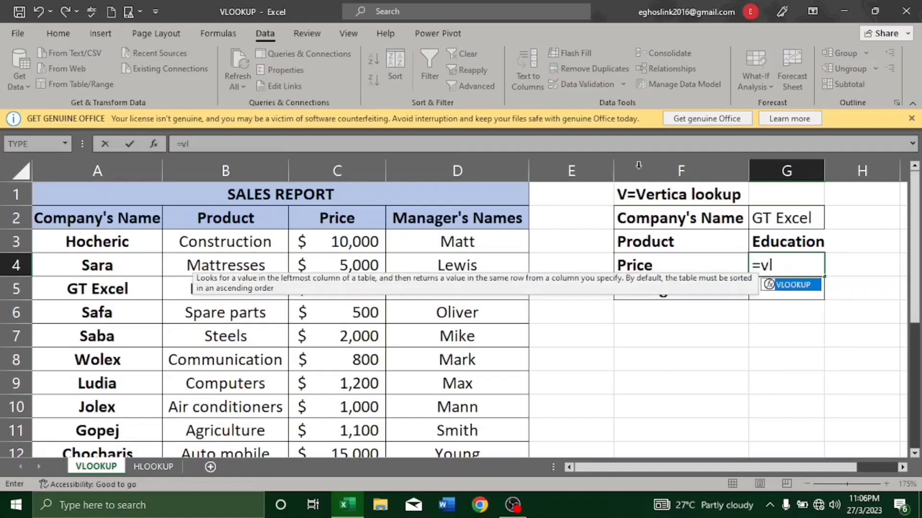
double_click(805, 286)
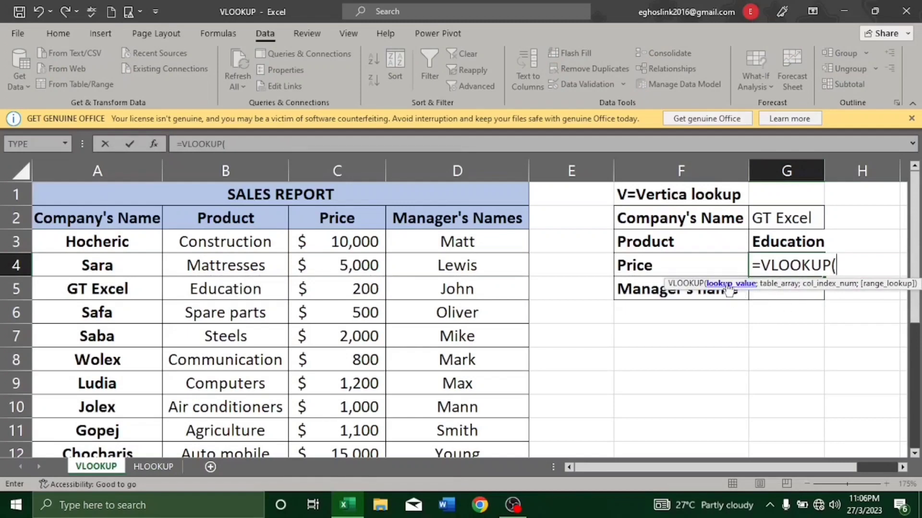
click(764, 218)
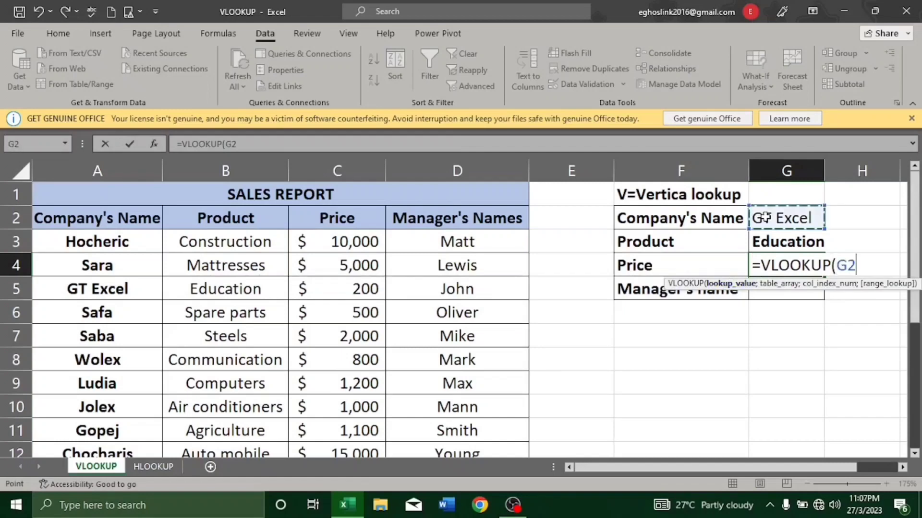
text(;)
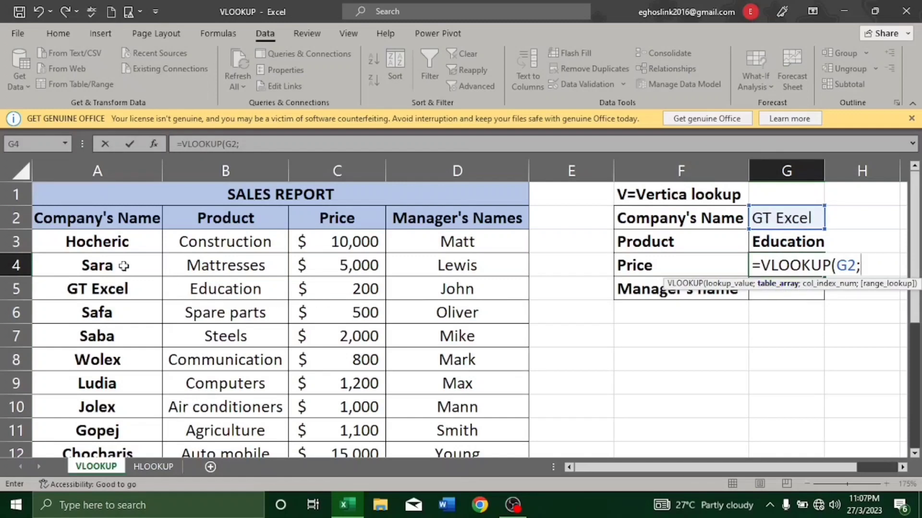
Supply the sales data range A3:D13 as the table array of the Price formula.
click(120, 241)
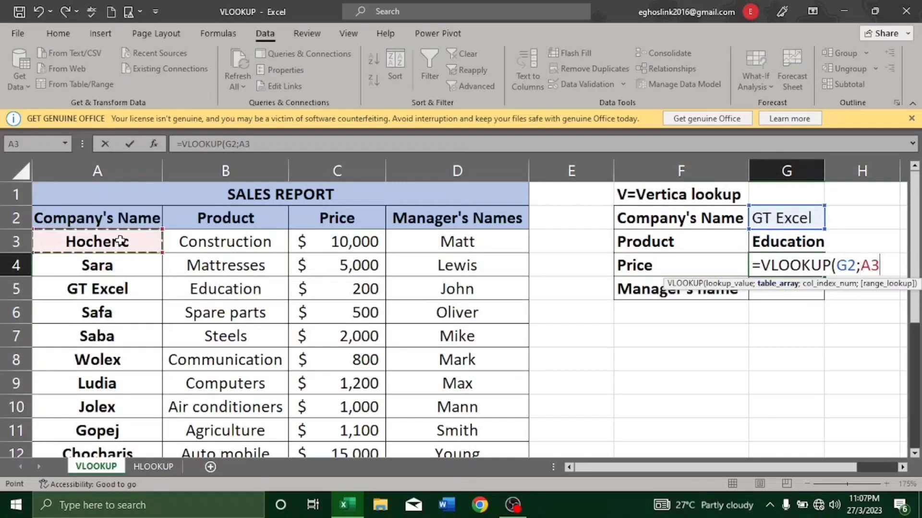
drag(120, 241, 441, 433)
text(;)
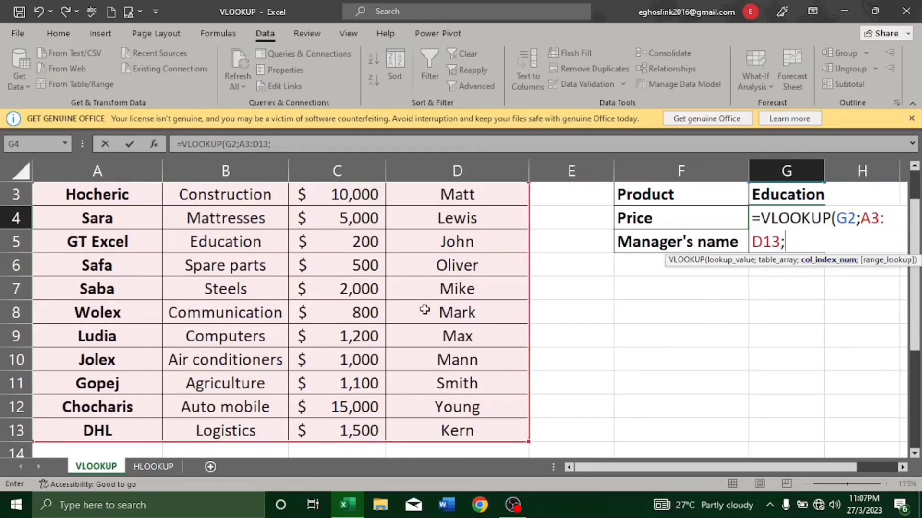
Complete the Price formula with column index 3 and FALSE for an exact match, and enter it.
scroll(425, 306, up, 1)
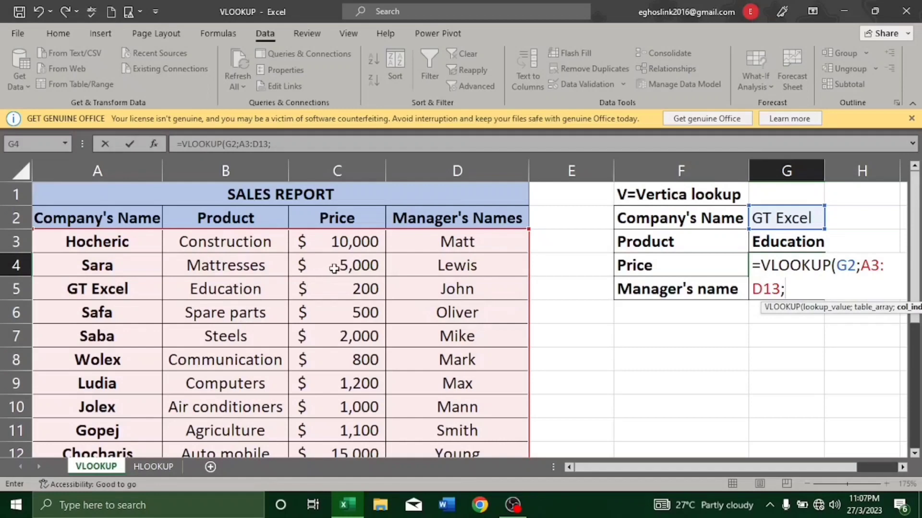
text(3)
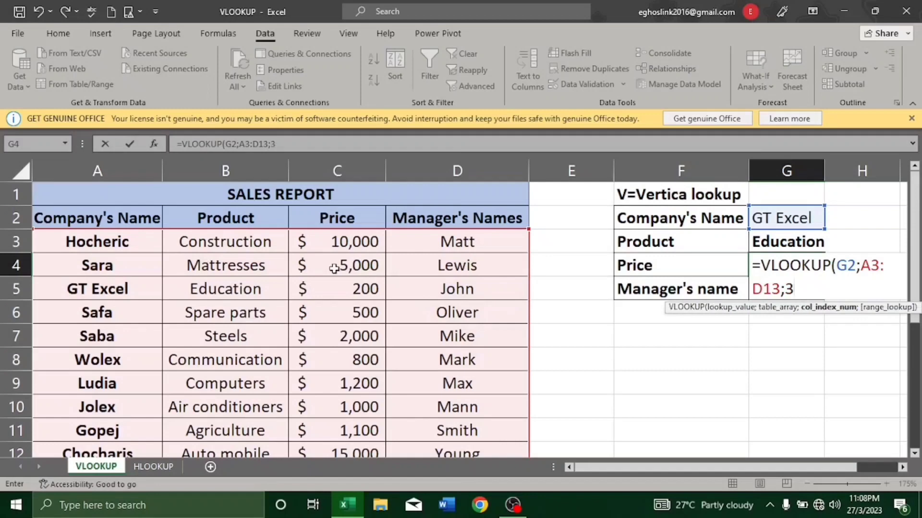
text(;)
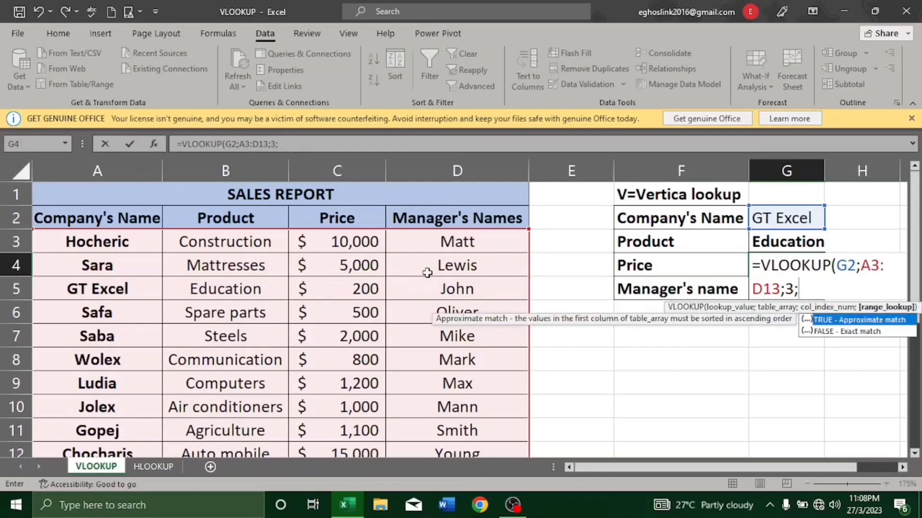
double_click(830, 332)
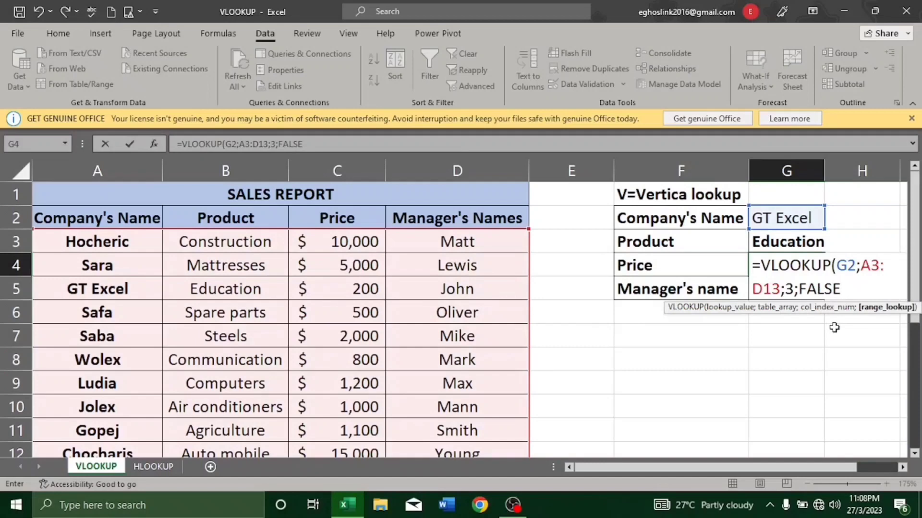
text())
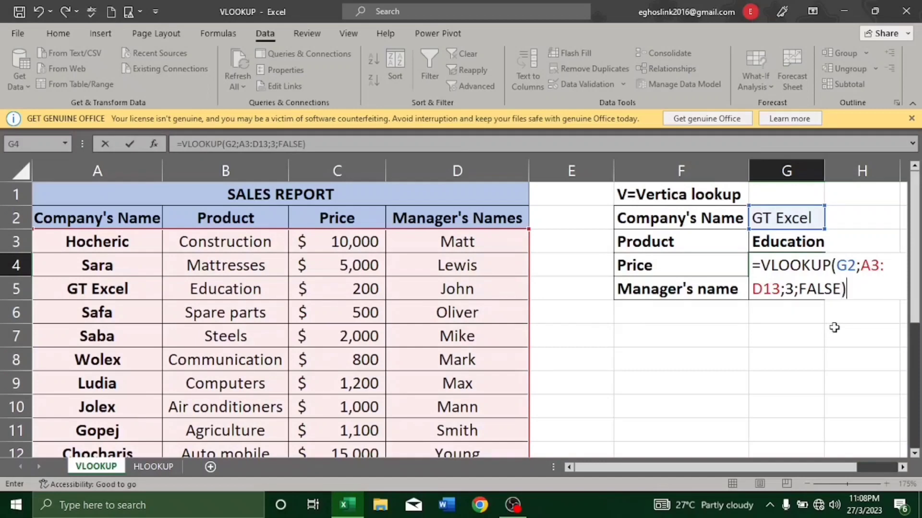
key(Return)
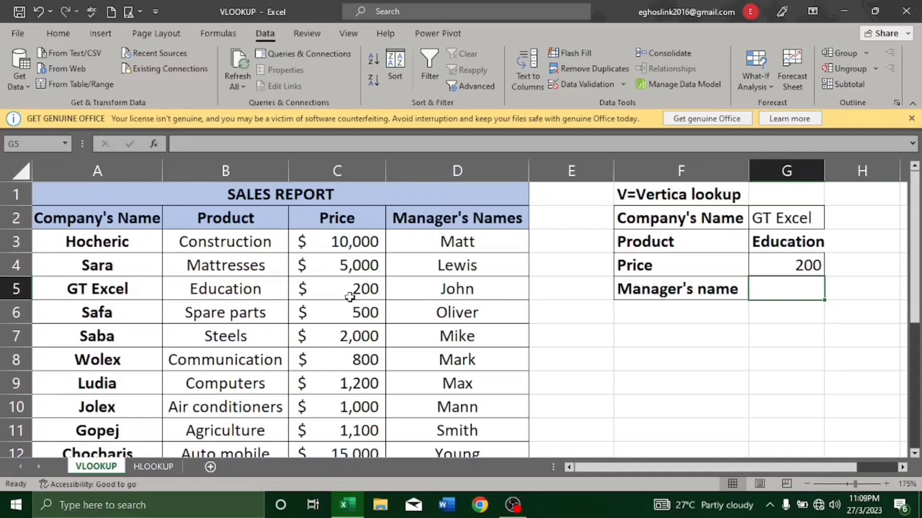
Begin a VLOOKUP formula in the Manager's name cell G5 with the Company's Name cell G2 as lookup value.
double_click(782, 289)
text(=vl)
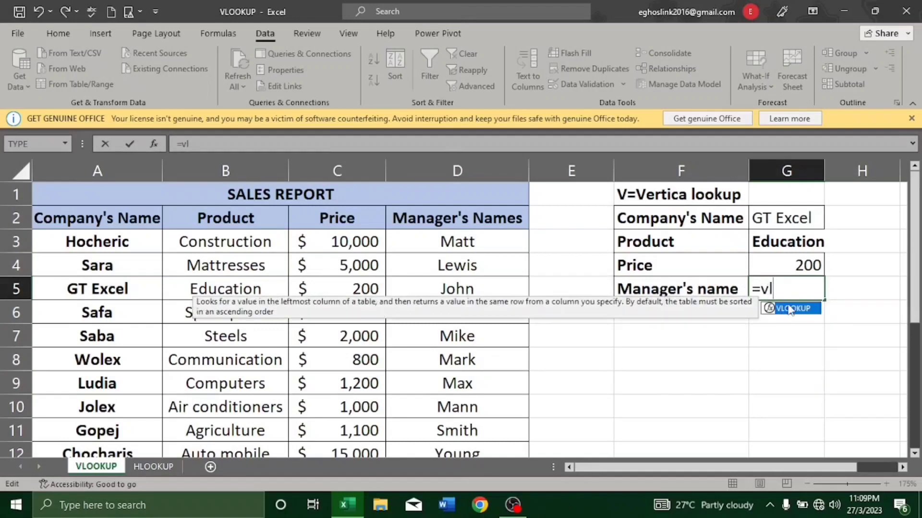
double_click(790, 309)
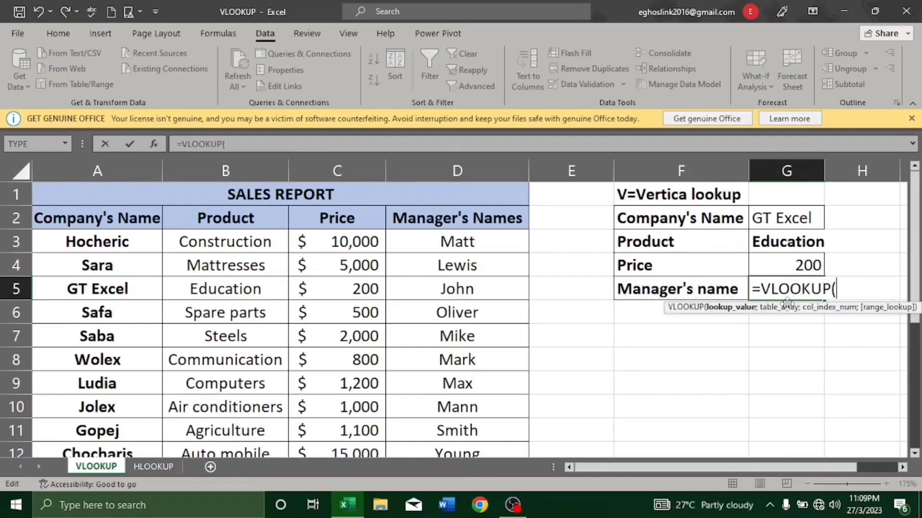
click(783, 217)
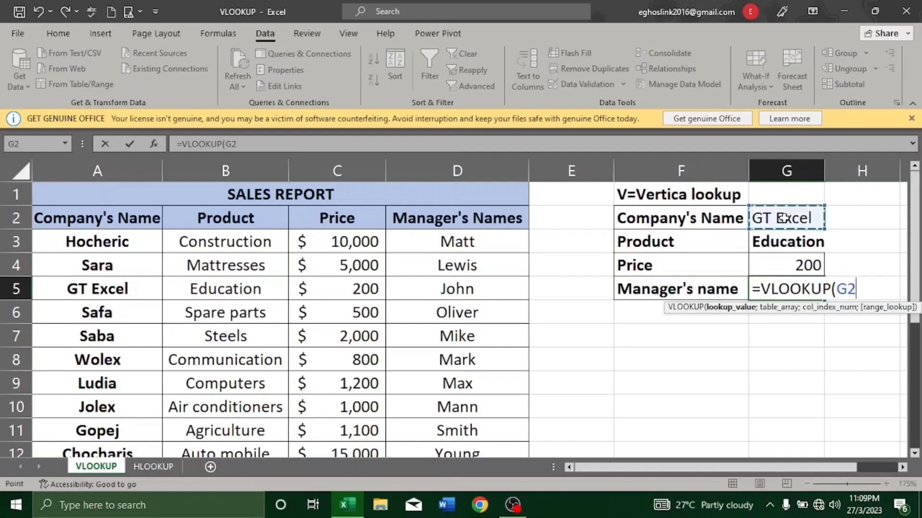
text(;)
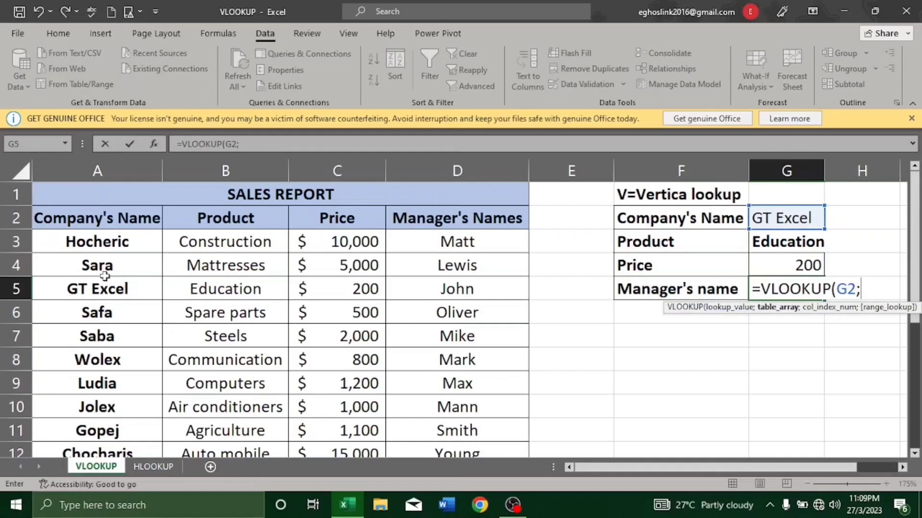
Supply the sales data range A3:D13 as the table array of the Manager's name formula.
click(73, 241)
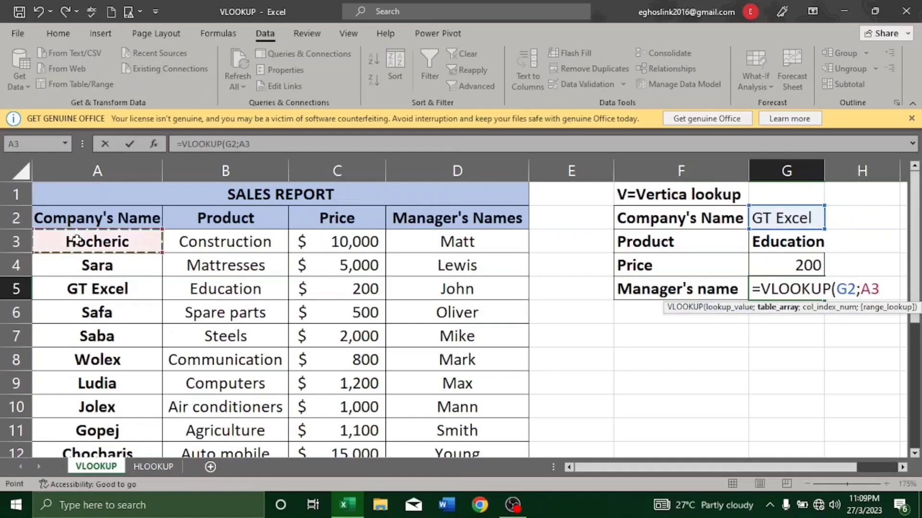
key(ctrl+shift+Right)
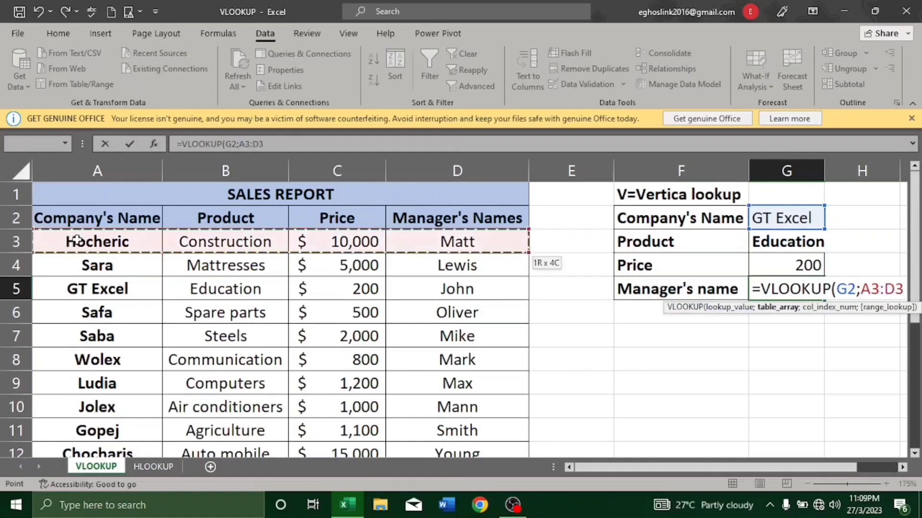
key(ctrl+shift+Down)
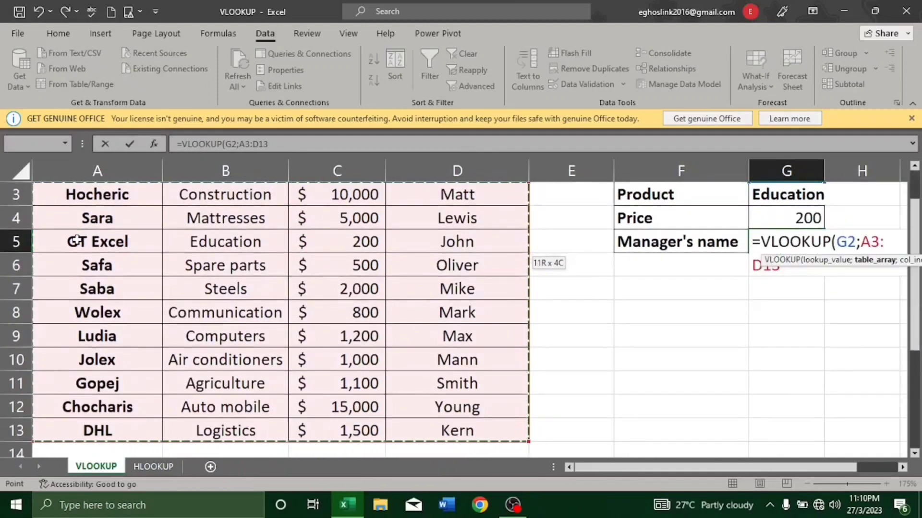
text(;)
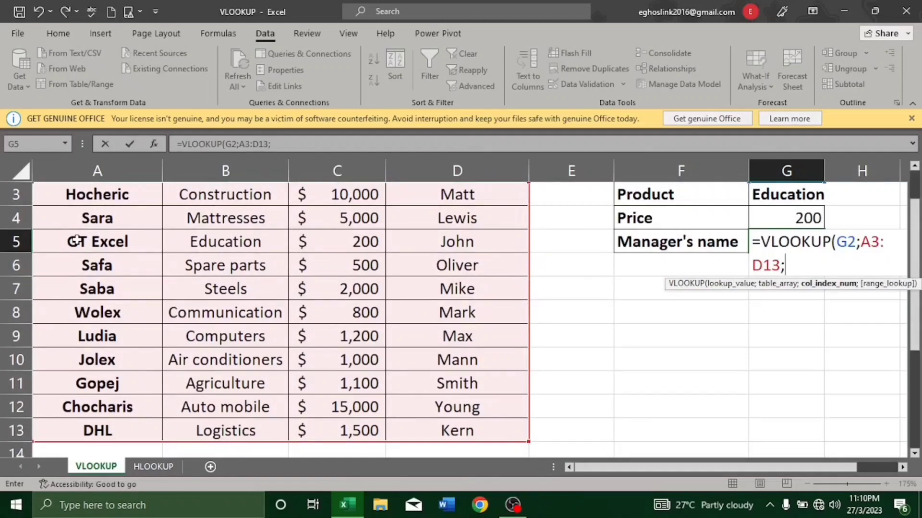
Complete the Manager's name formula with column index 4 and FALSE for an exact match, and enter it.
scroll(462, 279, up, 1)
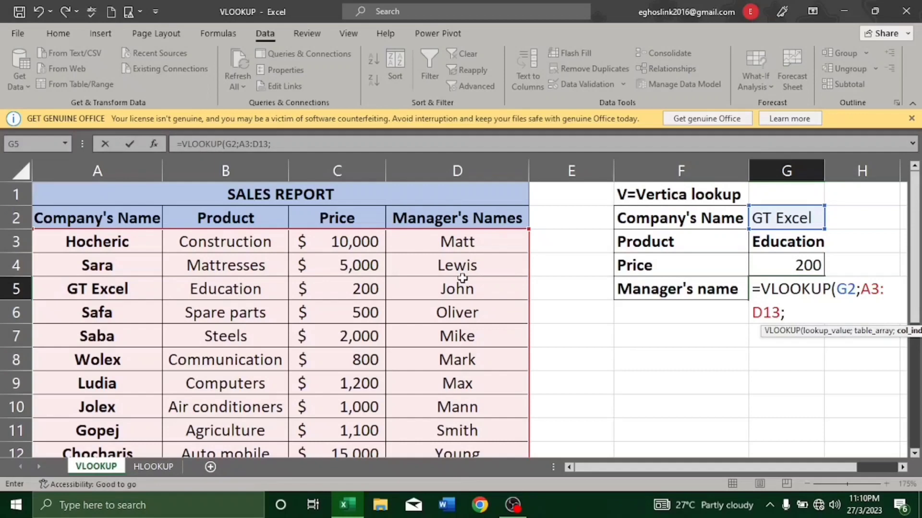
text(4)
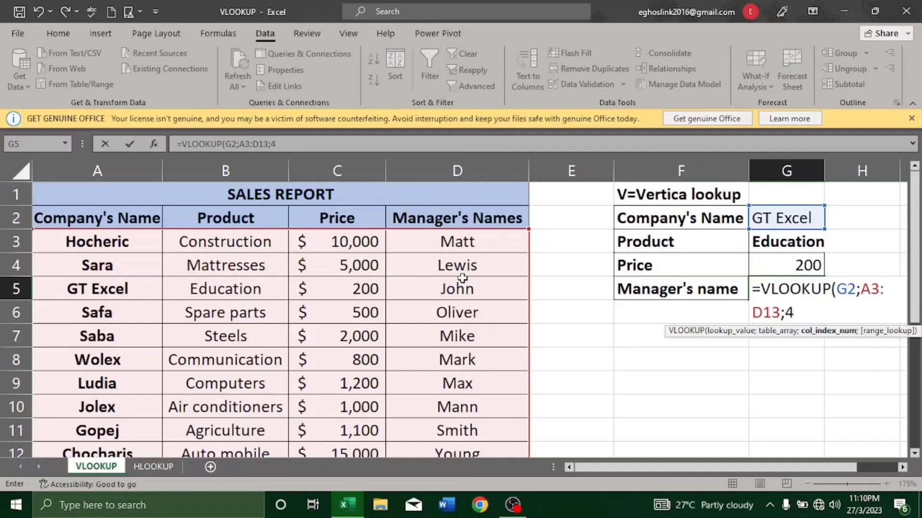
text(;)
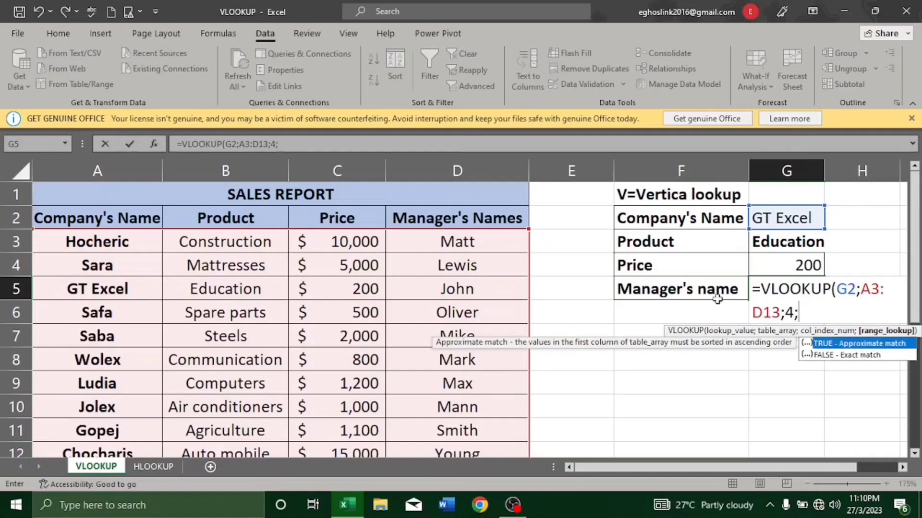
double_click(826, 354)
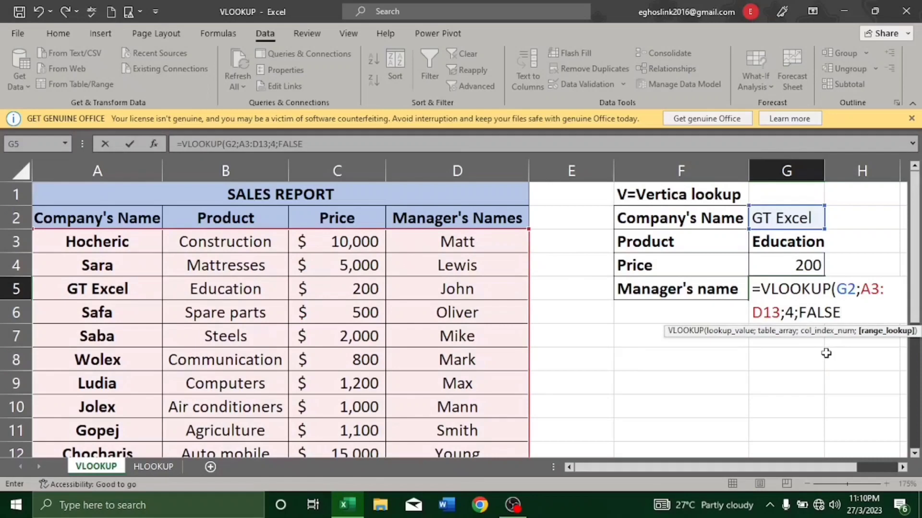
text())
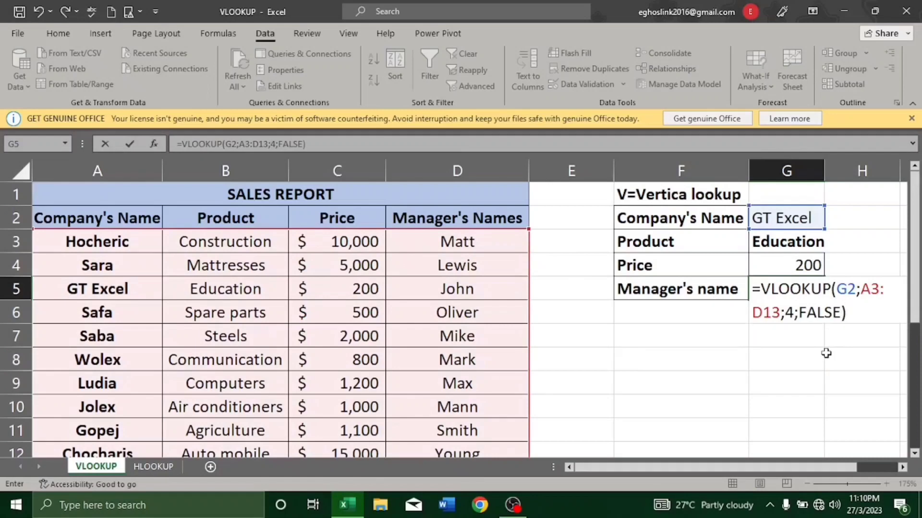
key(Return)
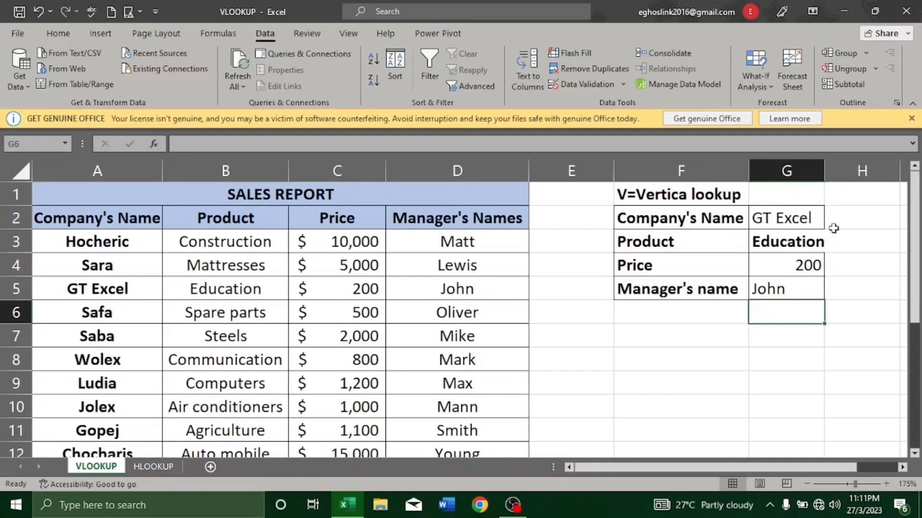
Test the three lookups by choosing first Wolex and finally Ludia as the company in cell G2.
key(Up)
click(800, 218)
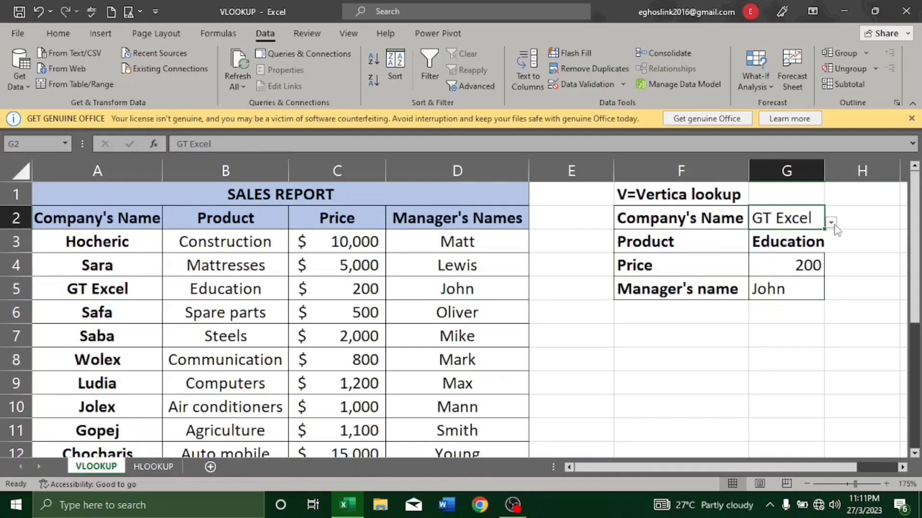
click(831, 222)
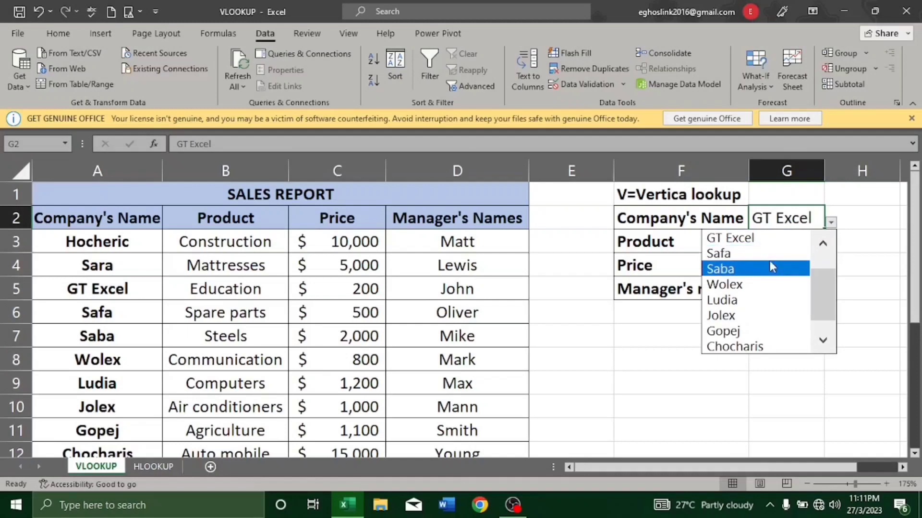
click(761, 295)
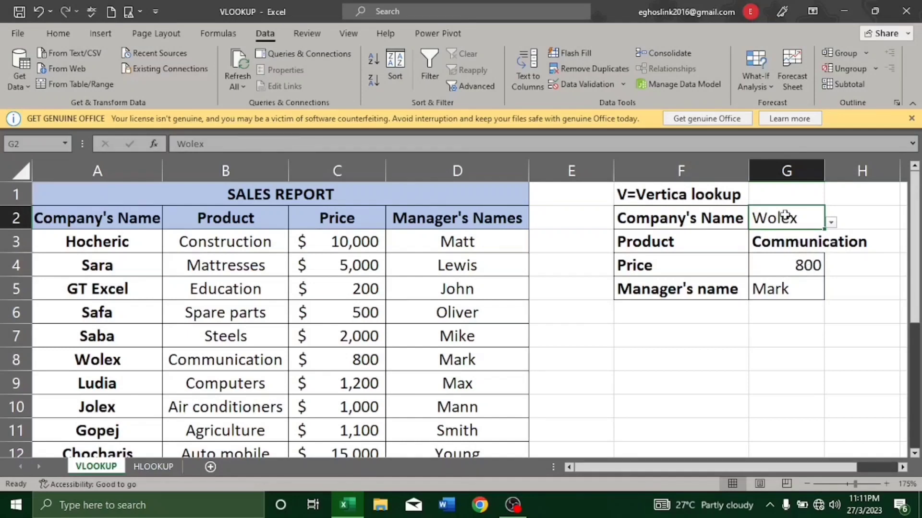
click(830, 223)
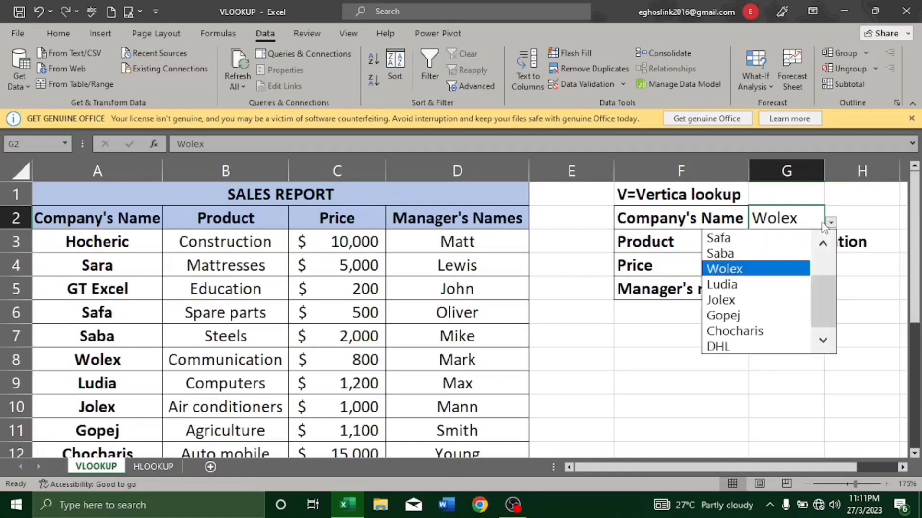
click(764, 286)
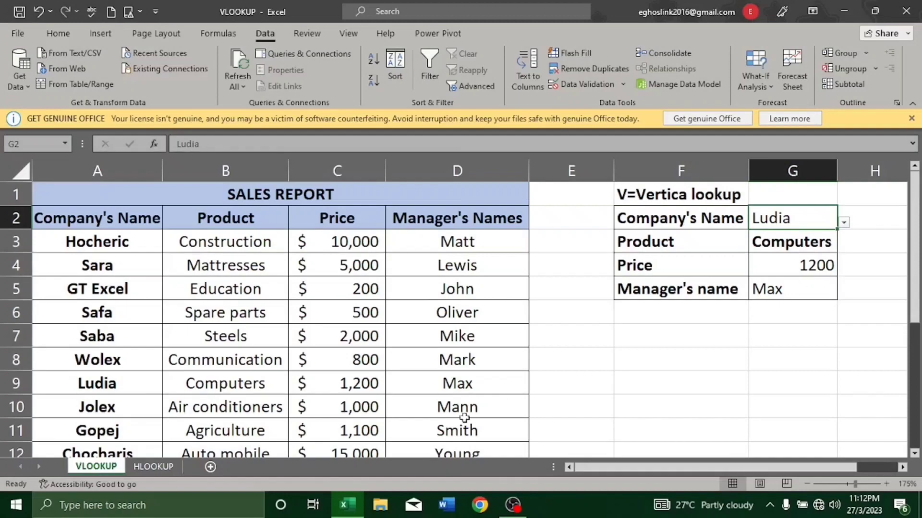
Switch to the HLOOKUP worksheet with its horizontal lookup table.
click(150, 467)
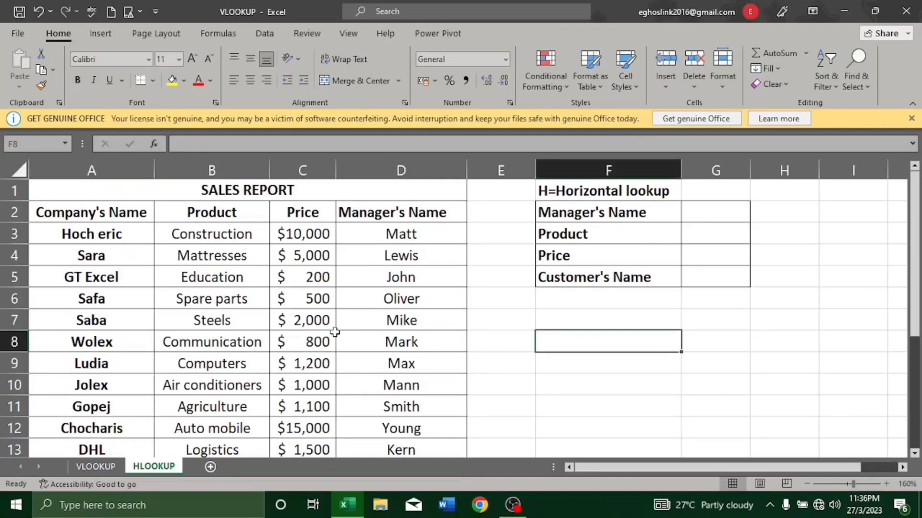
Copy the whole sales report table, range A1:D13, including its title.
click(118, 192)
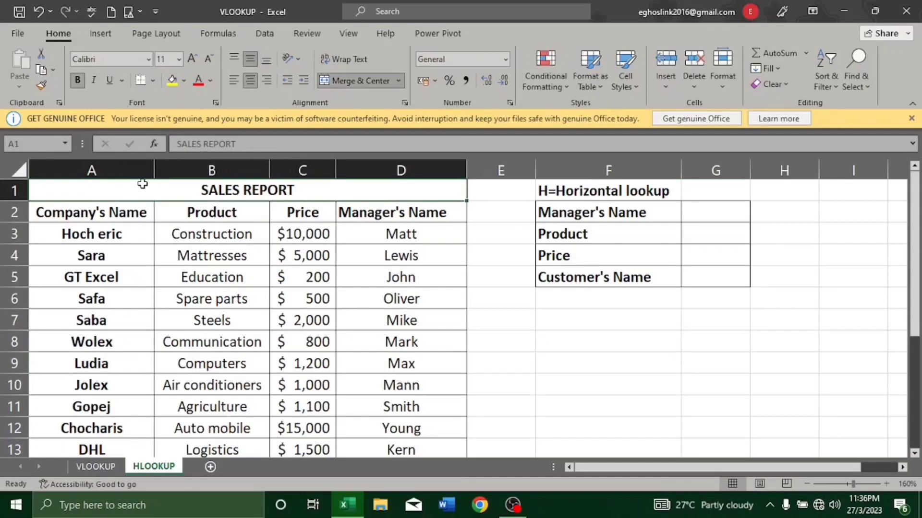
drag(143, 185, 398, 447)
scroll(288, 336, down, 2)
right_click(191, 216)
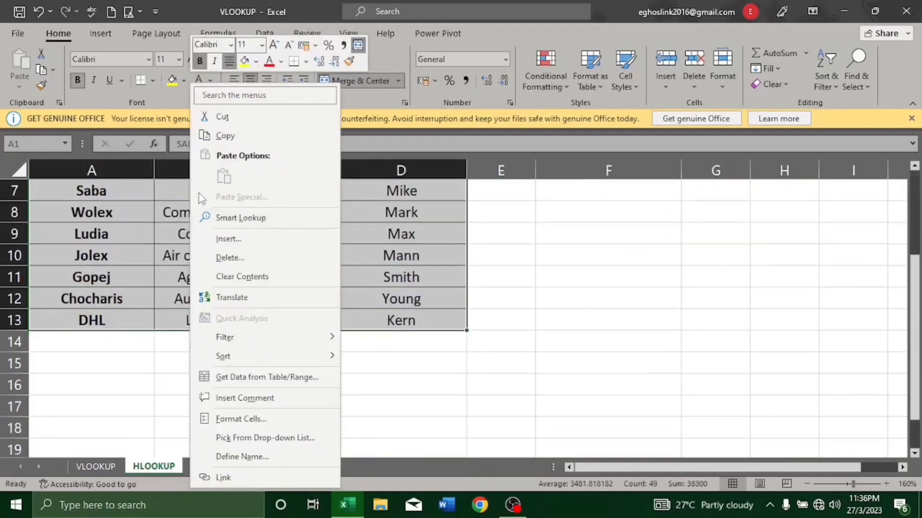
click(245, 144)
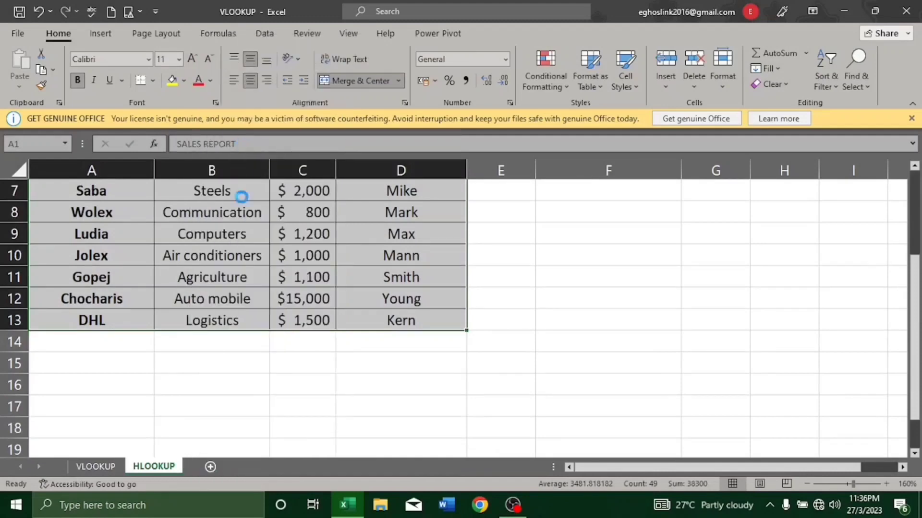
Paste the copied sales report transposed at cell A17, below the original table, and end the copy mode.
scroll(237, 288, up, 2)
scroll(216, 418, down, 1)
scroll(216, 417, down, 3)
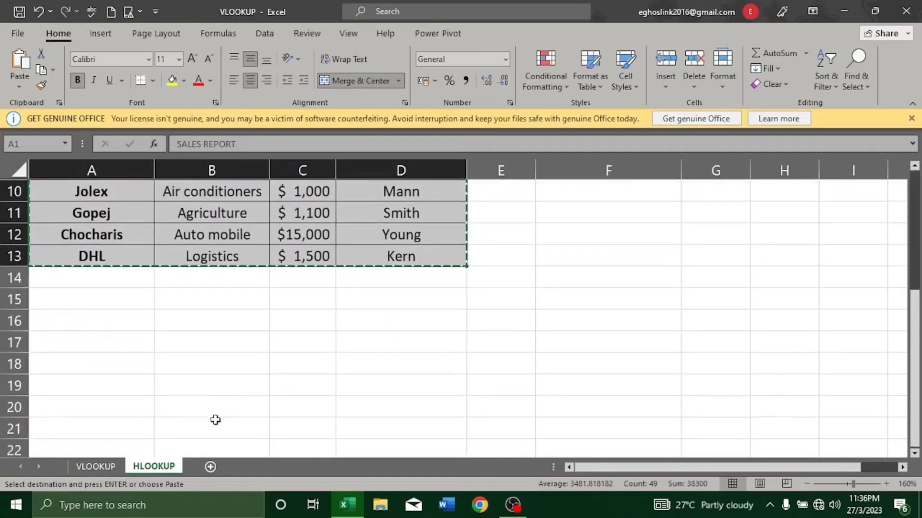
click(133, 347)
right_click(132, 346)
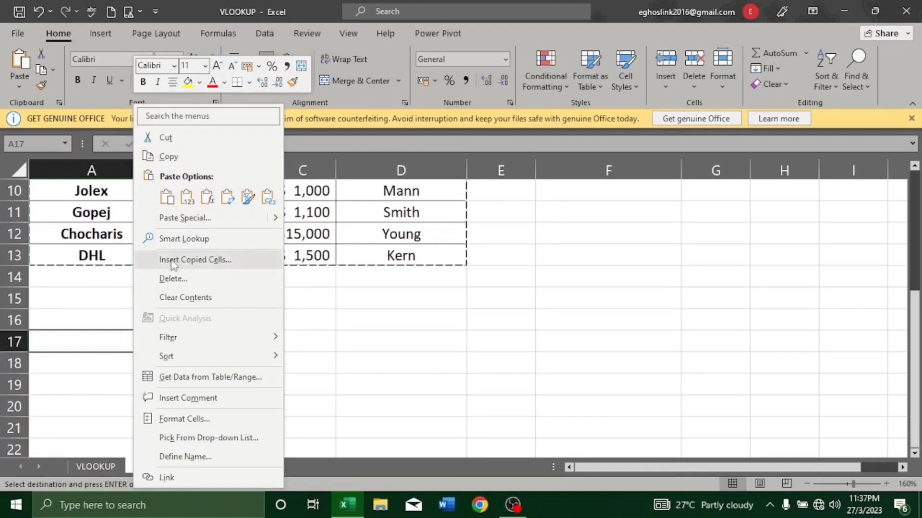
click(174, 219)
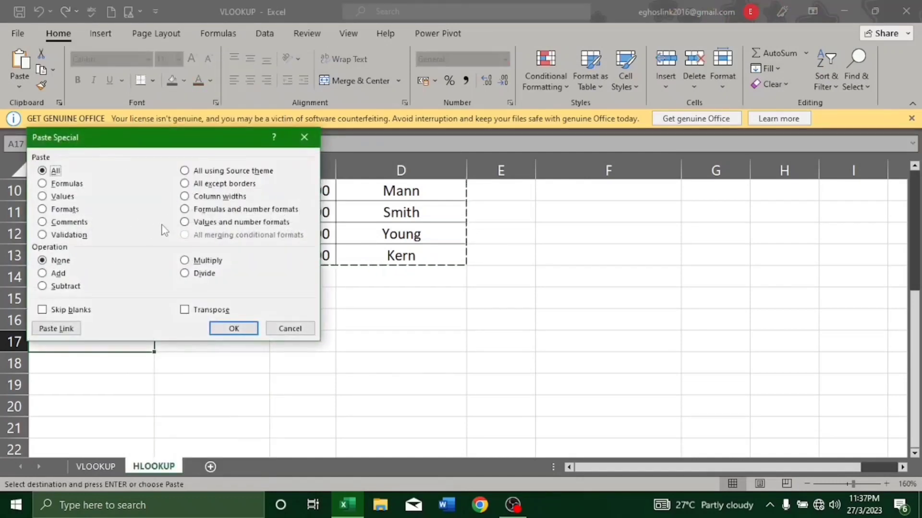
click(185, 310)
click(234, 328)
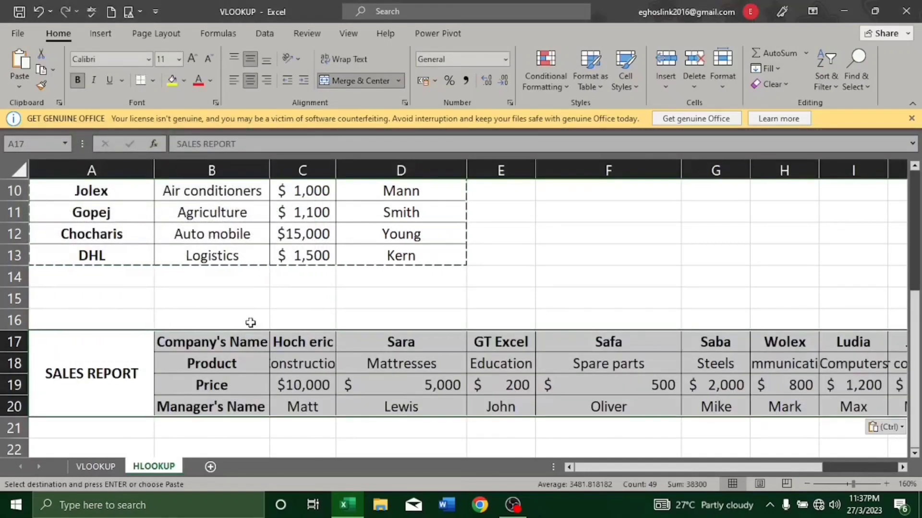
key(Escape)
scroll(250, 323, up, 3)
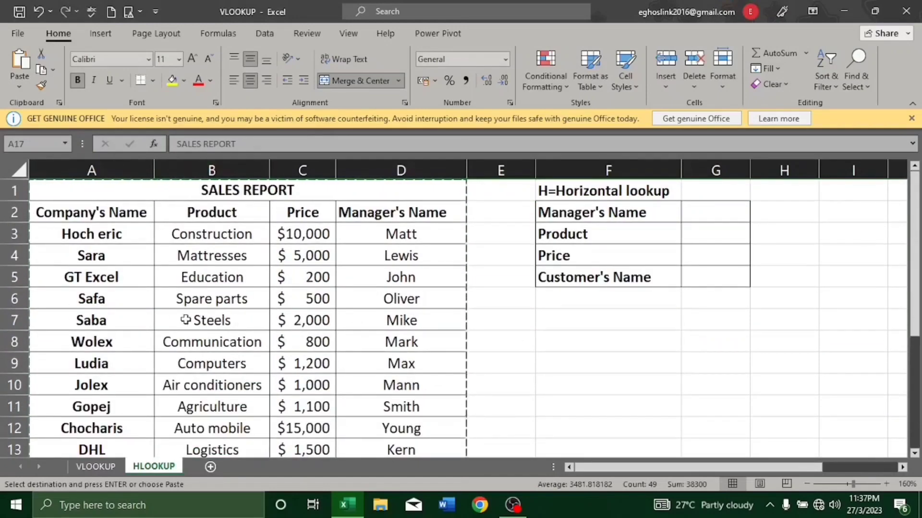
Fit the widths of columns B to M to their contents so the transposed table is readable.
scroll(213, 422, down, 2)
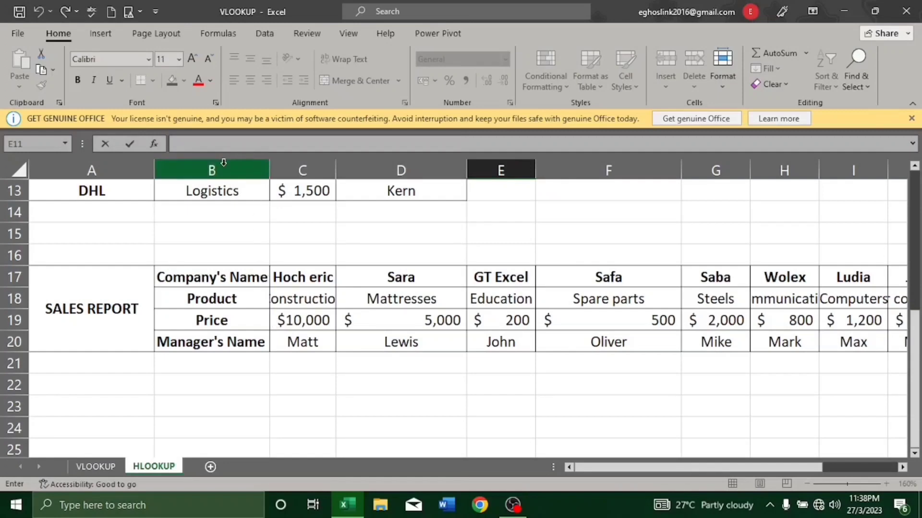
click(224, 163)
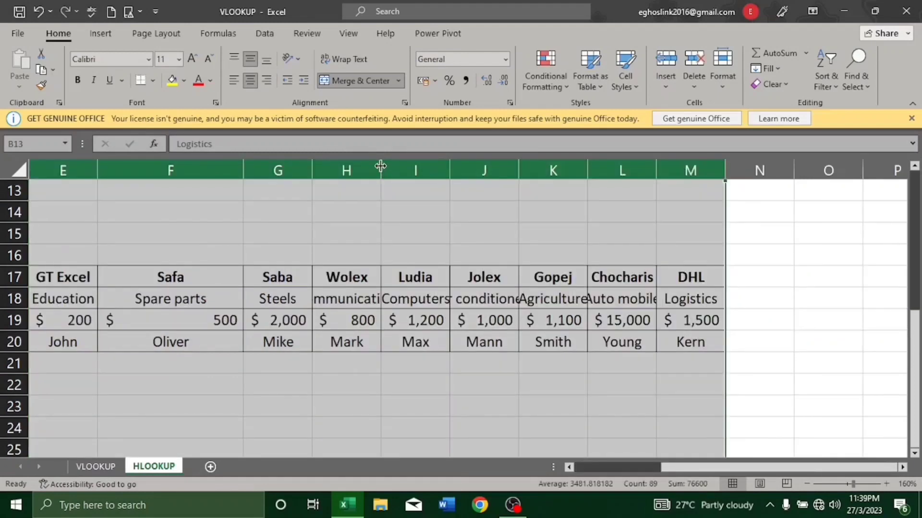
double_click(381, 166)
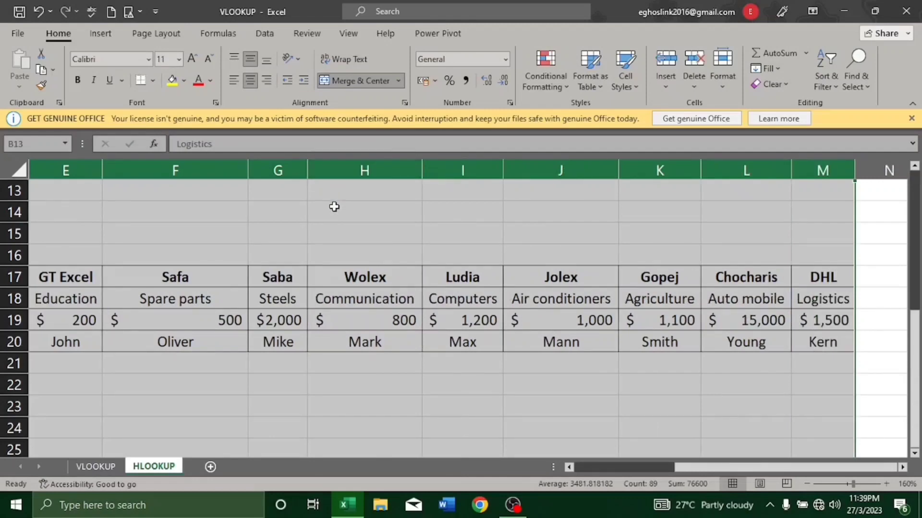
click(334, 207)
Copy the four lookup labels in F2:F5 and paste them at cell D21, directly under the transposed table.
click(568, 468)
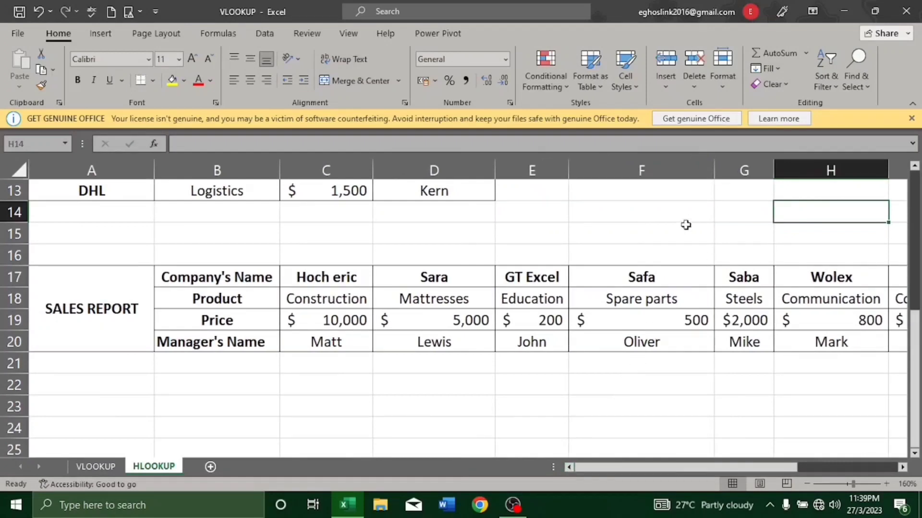
scroll(690, 202, up, 3)
scroll(681, 194, up, 1)
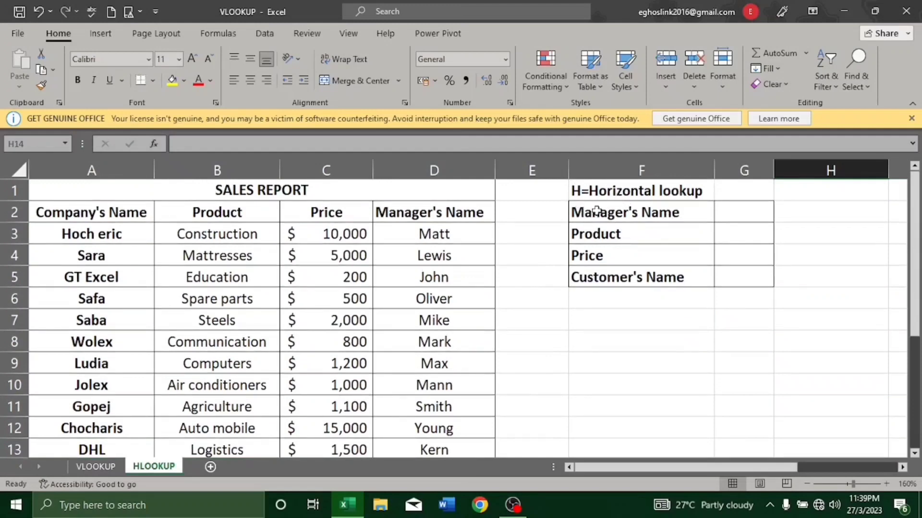
drag(596, 211, 607, 270)
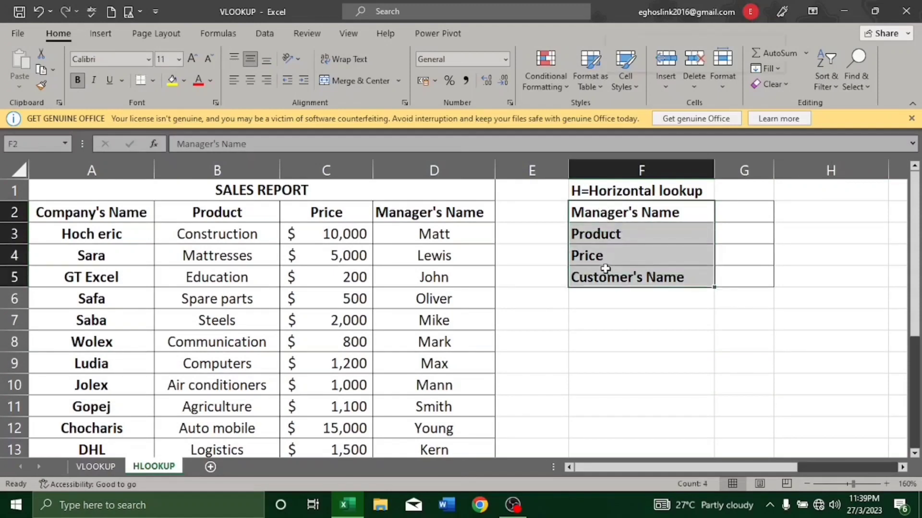
right_click(607, 270)
click(630, 137)
scroll(502, 307, down, 4)
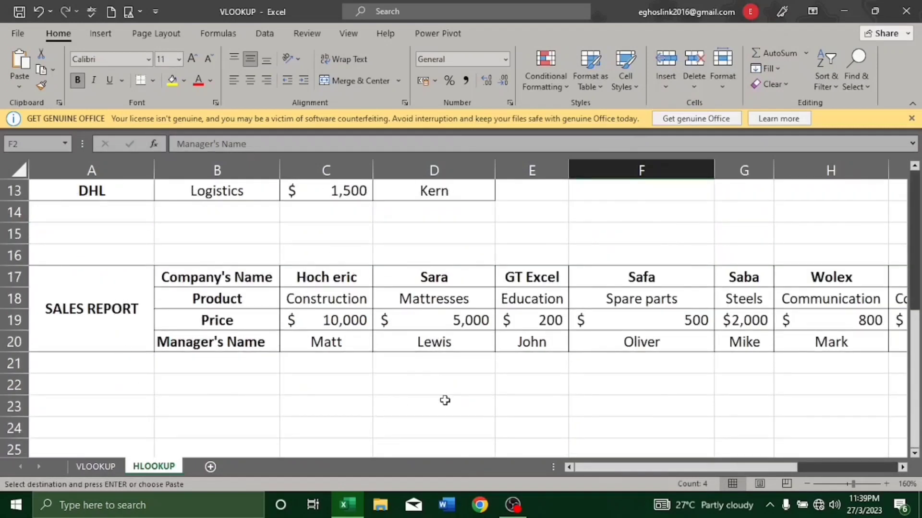
click(449, 364)
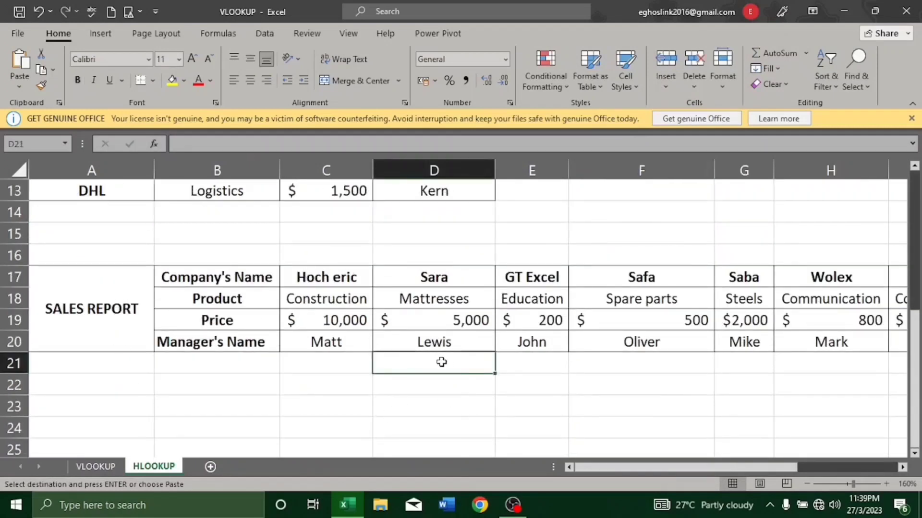
right_click(441, 362)
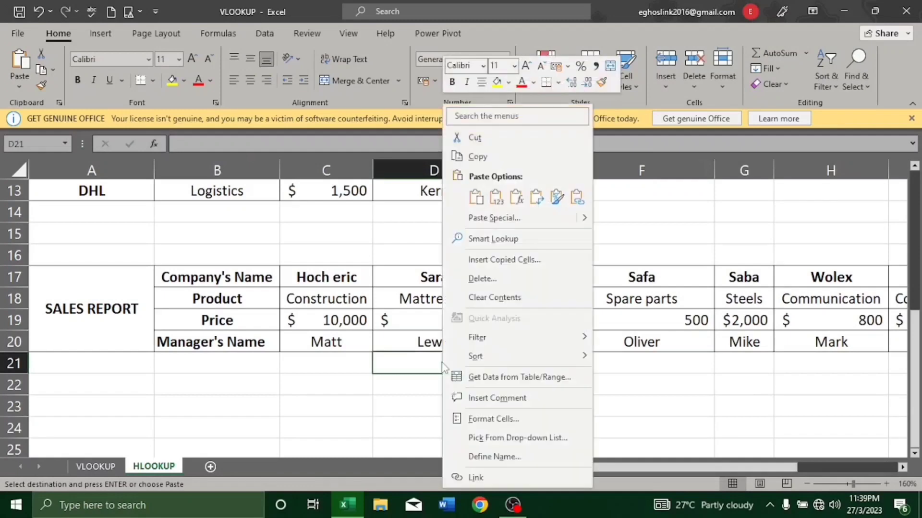
click(475, 194)
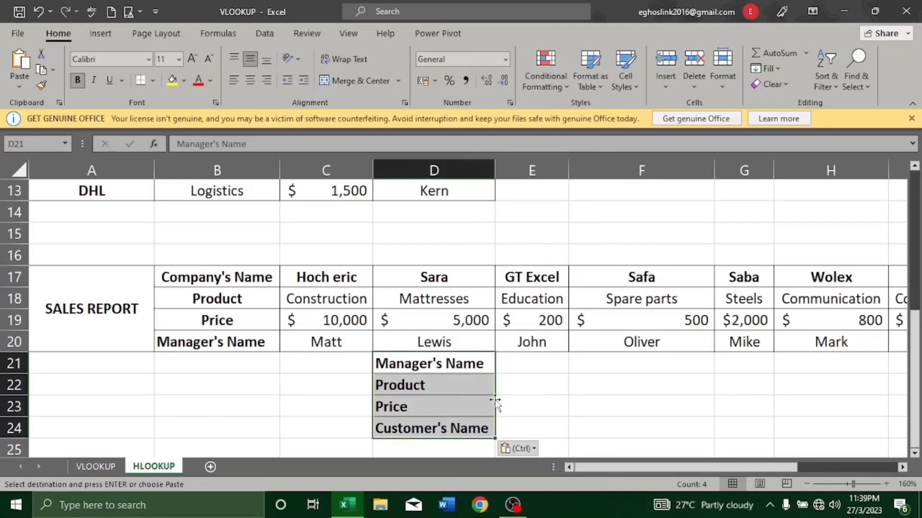
Replace the label in D21 with a copy of the Company's Name heading from B17.
scroll(507, 395, down, 1)
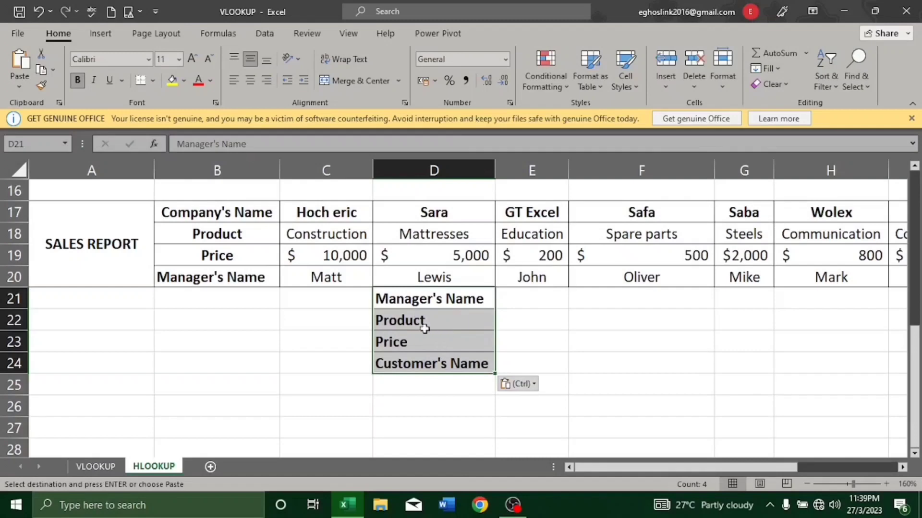
click(216, 214)
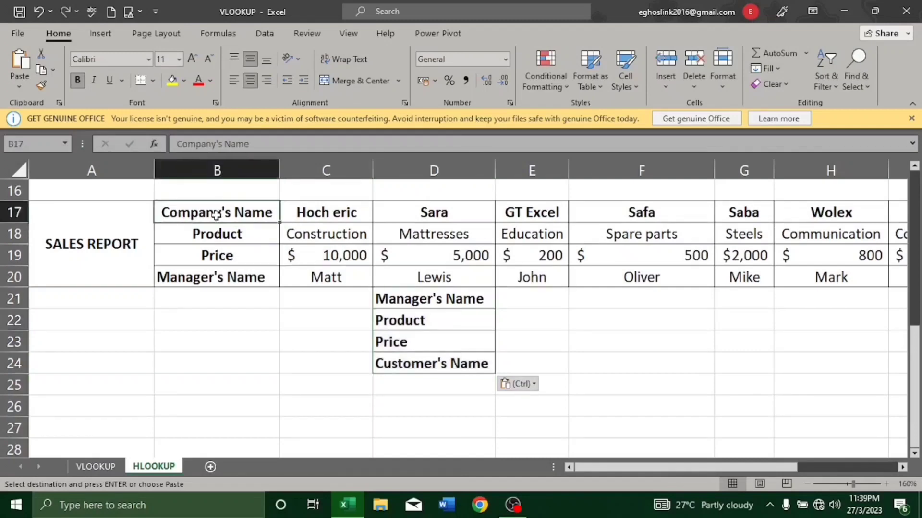
right_click(218, 212)
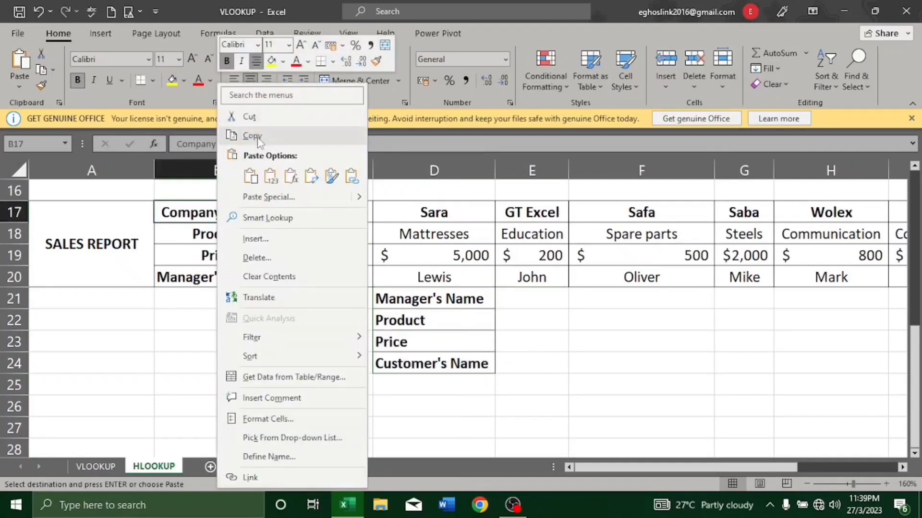
click(252, 135)
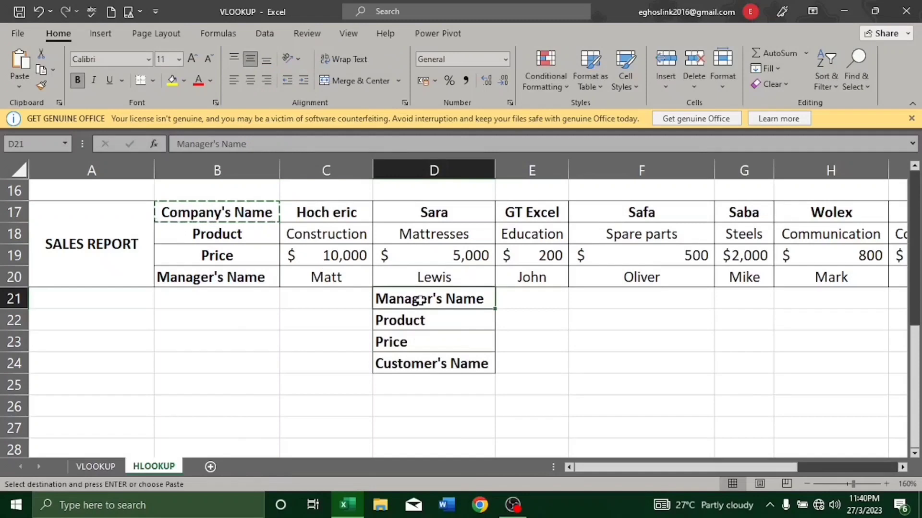
right_click(420, 300)
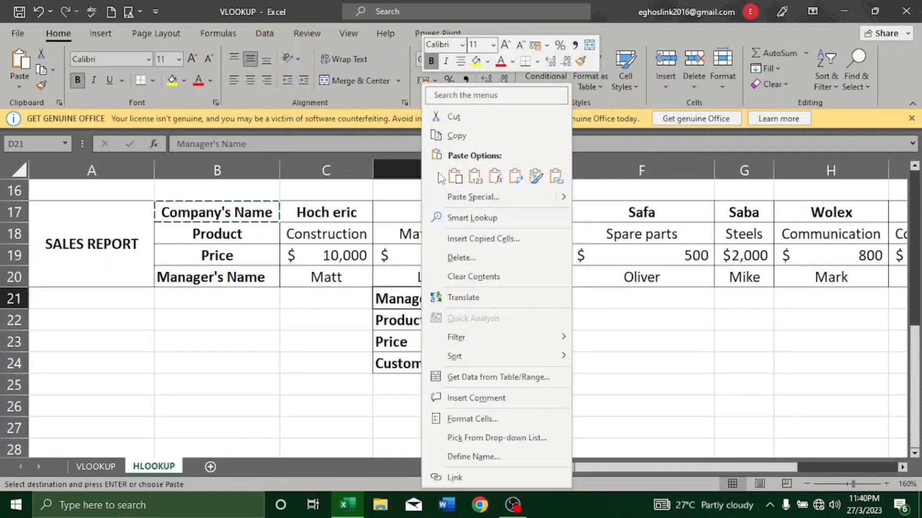
click(455, 177)
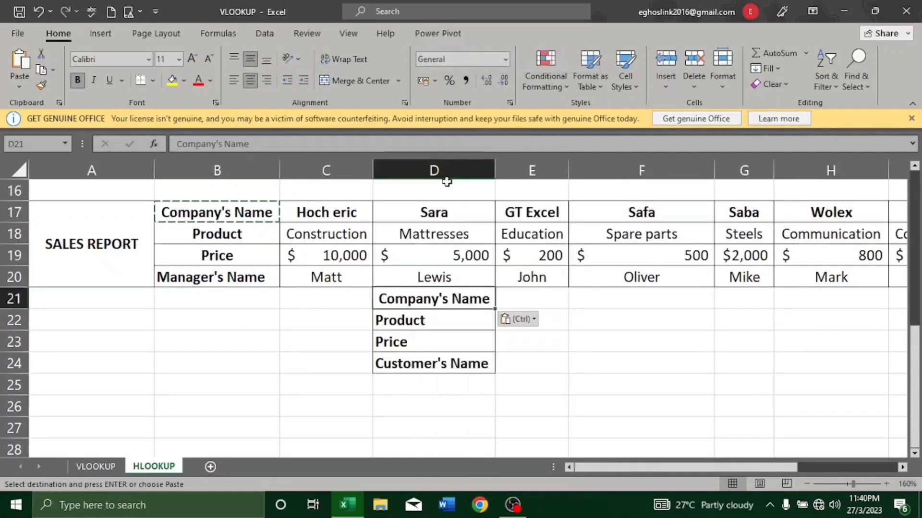
Replace the Customer's Name label in D24 with a copy of the Manager's Name heading from B20.
click(218, 278)
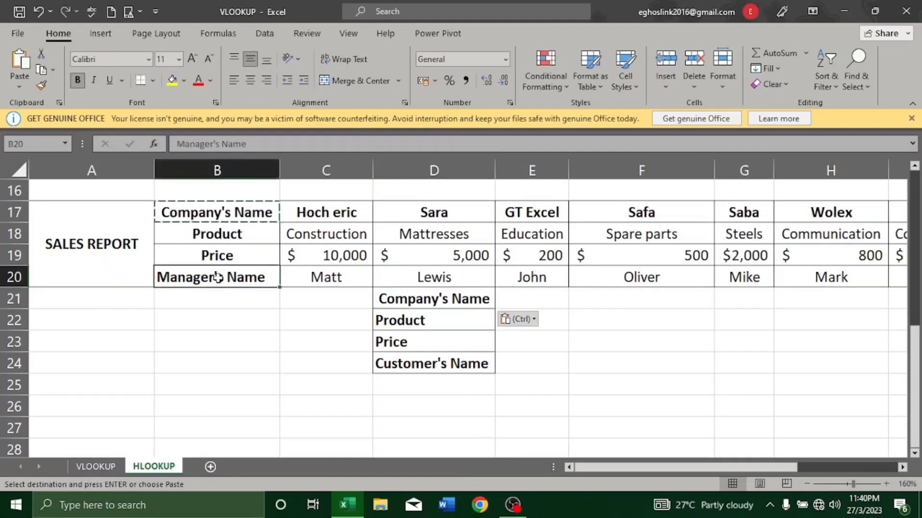
right_click(218, 278)
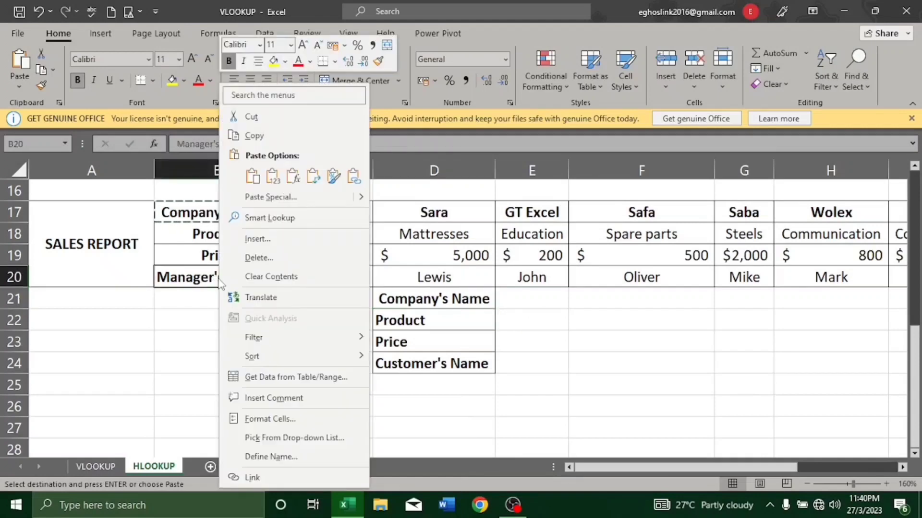
click(254, 135)
right_click(422, 362)
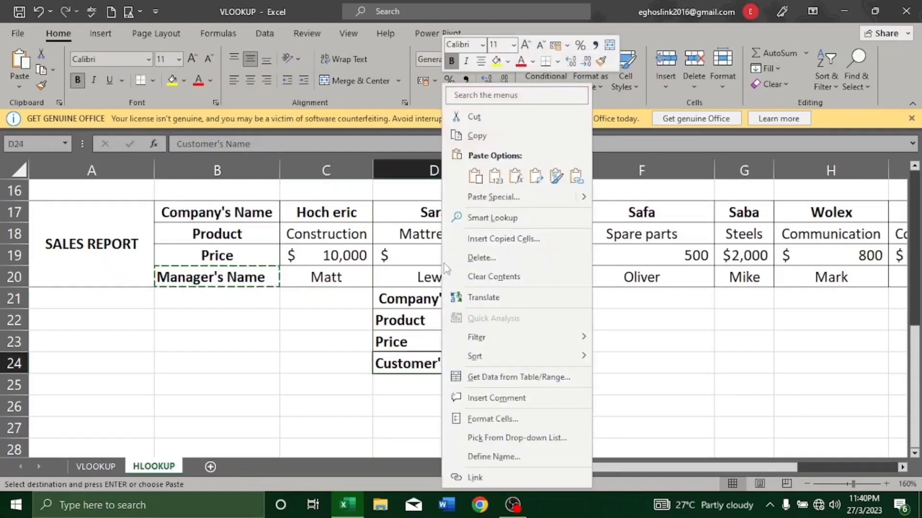
click(477, 176)
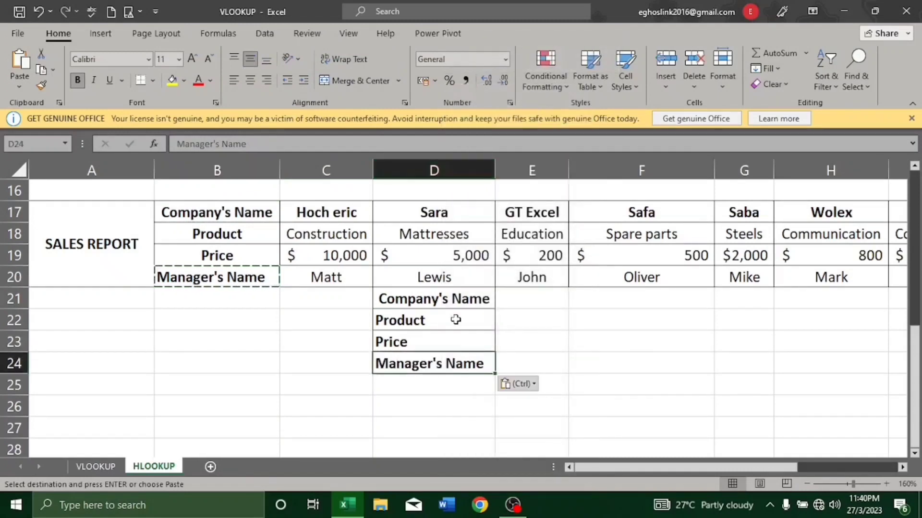
Restrict cell E21, beside the Company's Name label, to list entries with data validation.
click(522, 300)
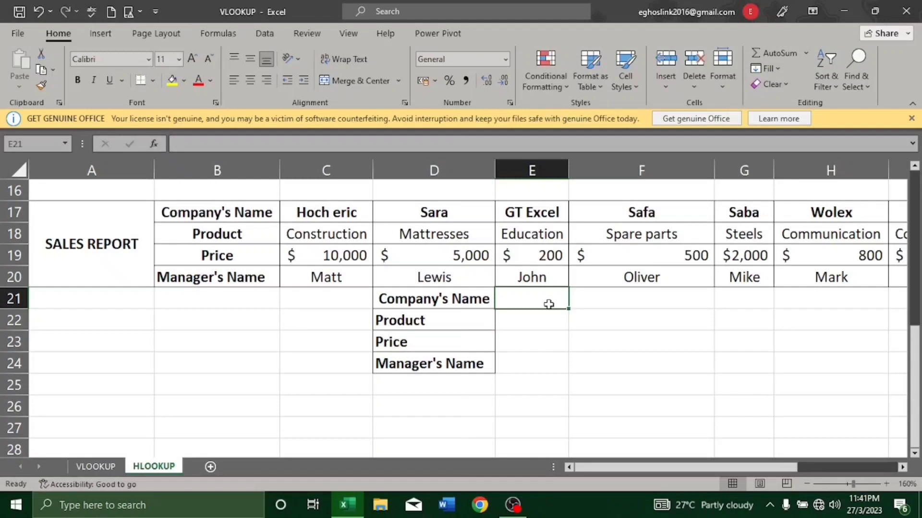
click(263, 35)
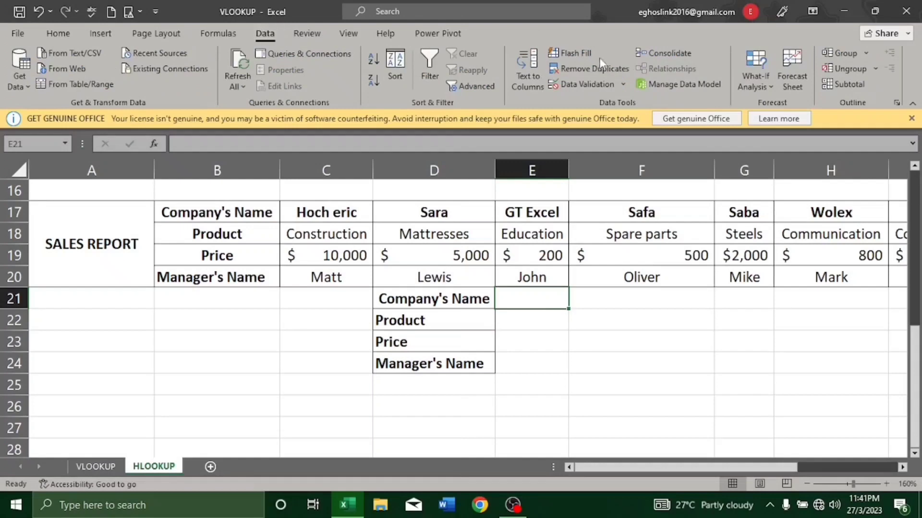
click(595, 87)
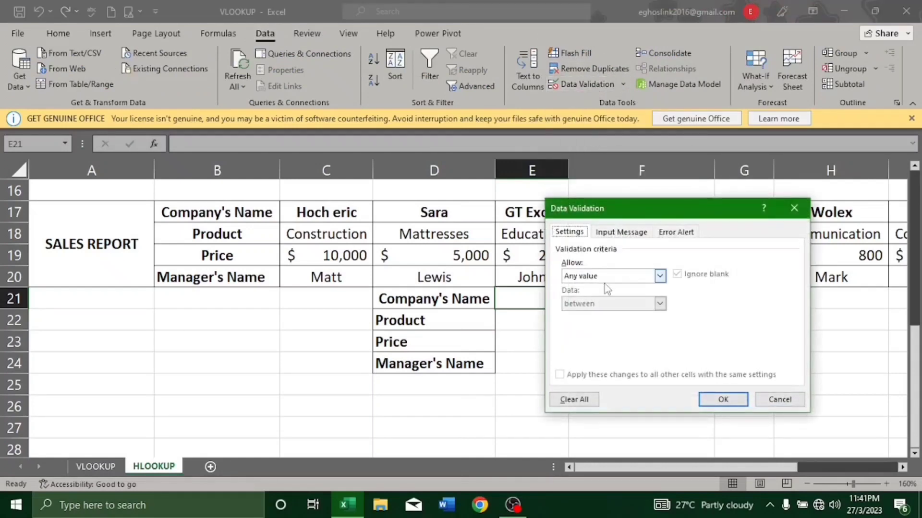
click(606, 277)
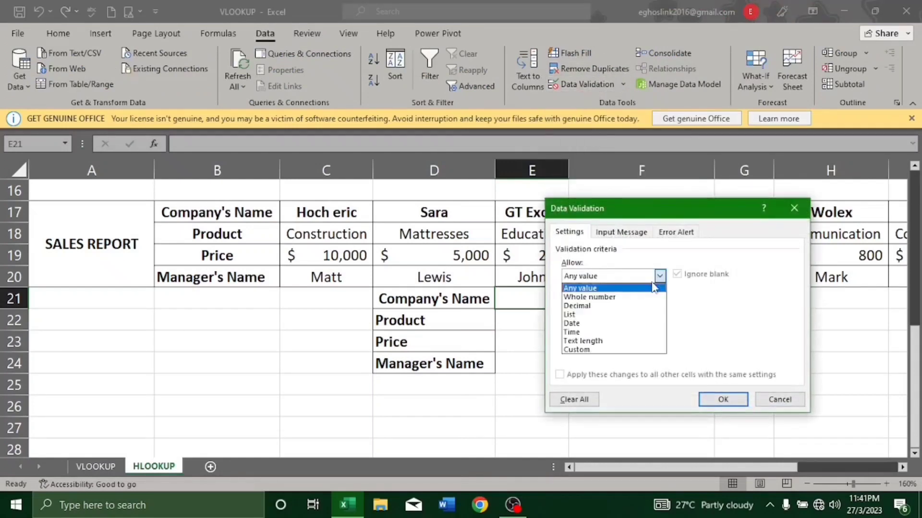
click(631, 315)
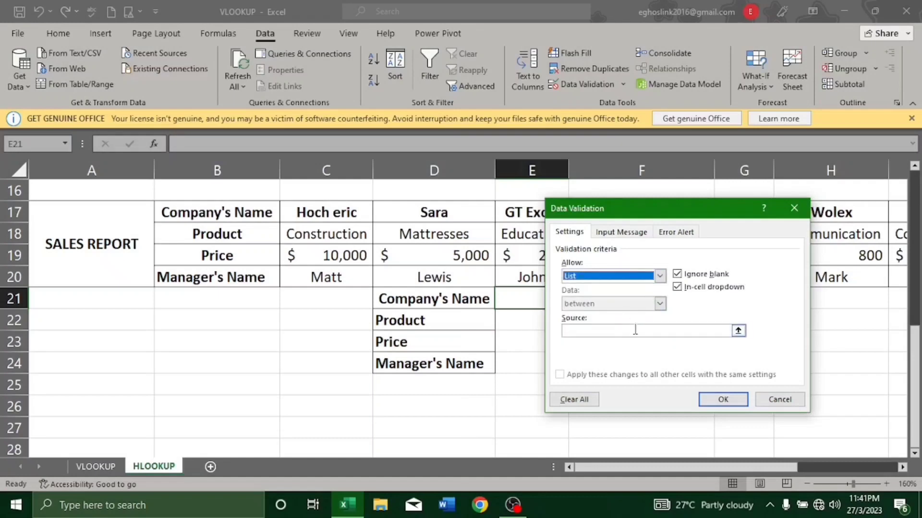
Use the company names in C17:M17 as the source of E21's validation list and apply the rule.
click(636, 332)
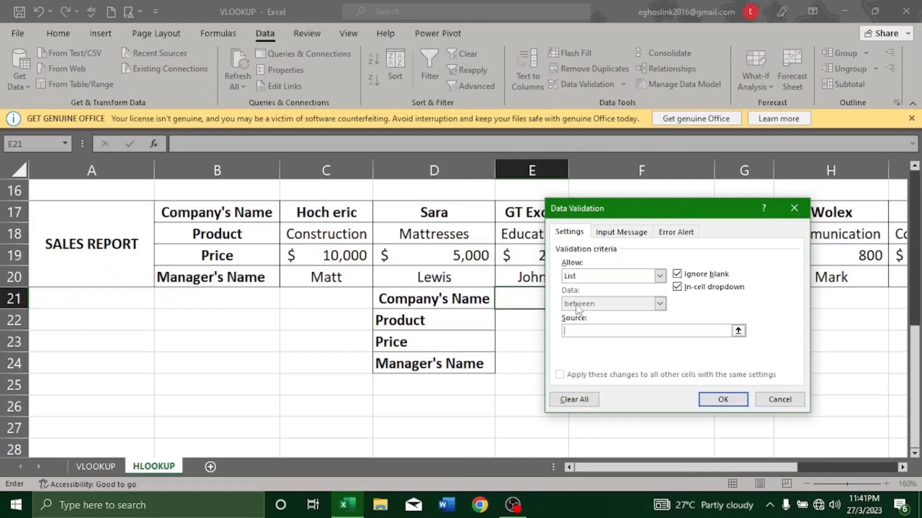
click(320, 214)
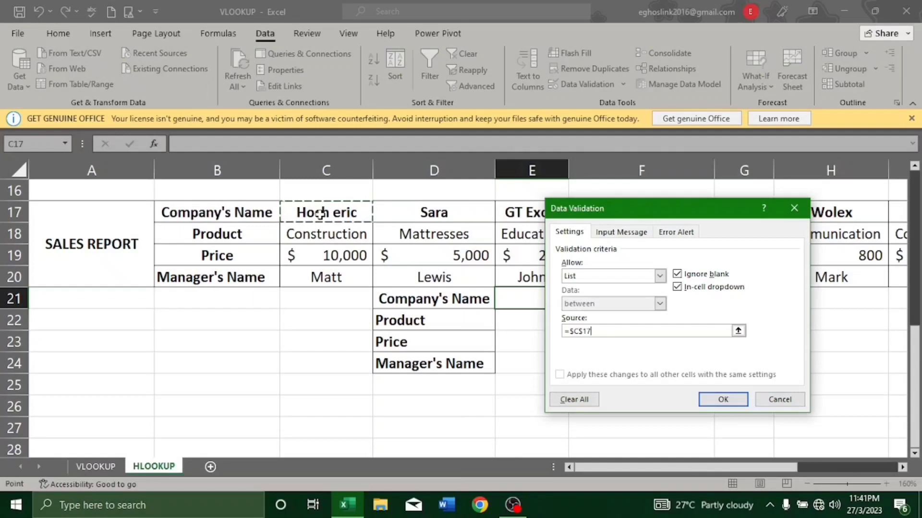
key(shift+Right)
key(shift+Right)
key(shift+Right)
key(shift+Right)
key(shift+Right)
key(shift+Right)
key(shift+Right)
key(shift+Right)
key(shift+Right)
key(shift+Right)
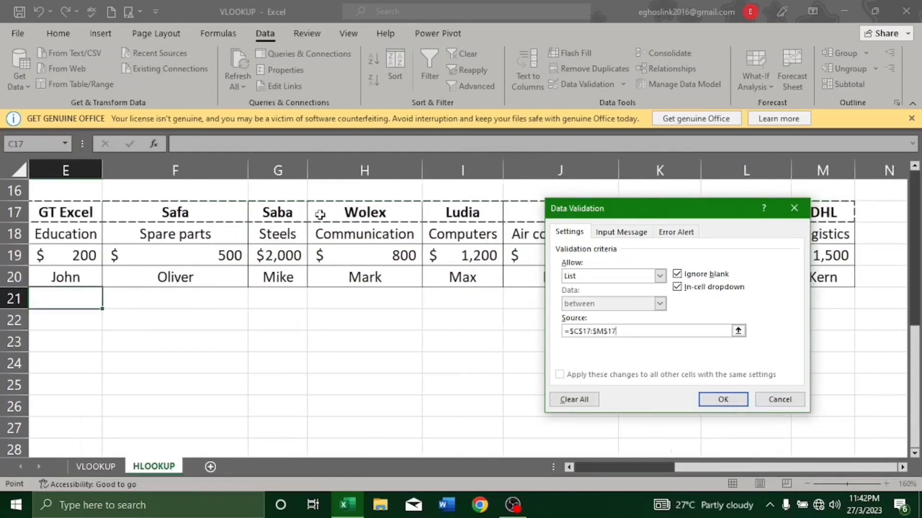
key(Return)
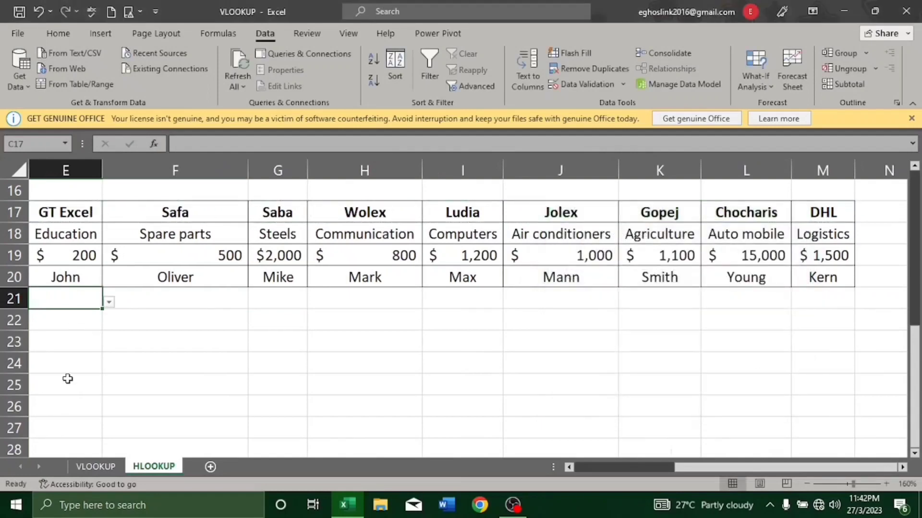
Check the company names offered in E21's drop-down list down to its last entry, without choosing one.
click(569, 468)
click(569, 467)
click(569, 468)
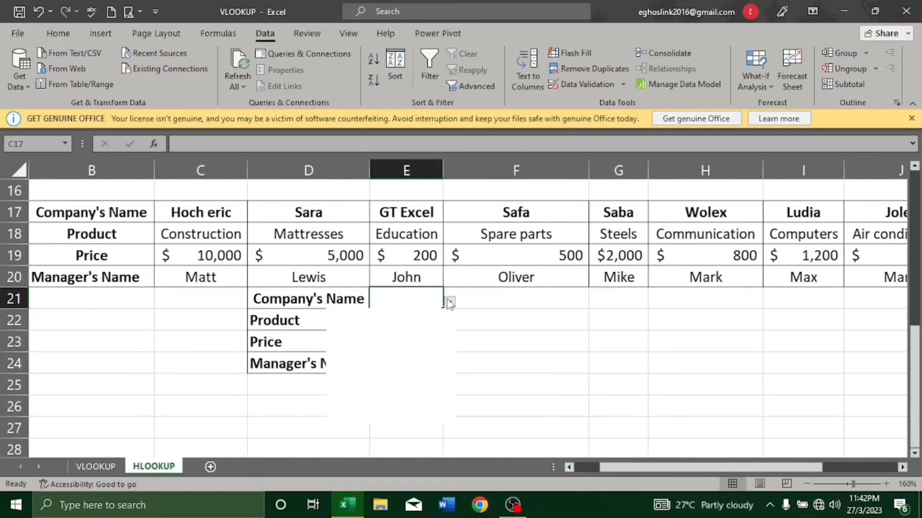
click(450, 303)
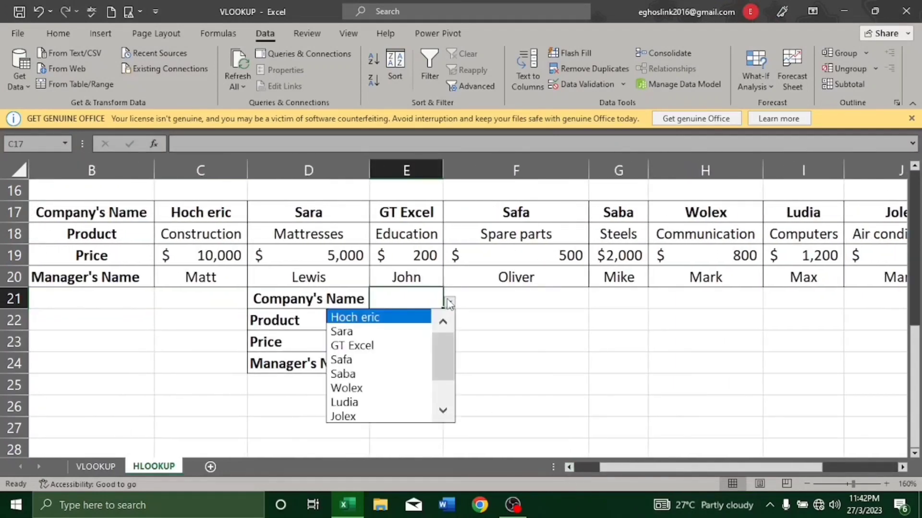
click(443, 412)
click(443, 412)
click(442, 412)
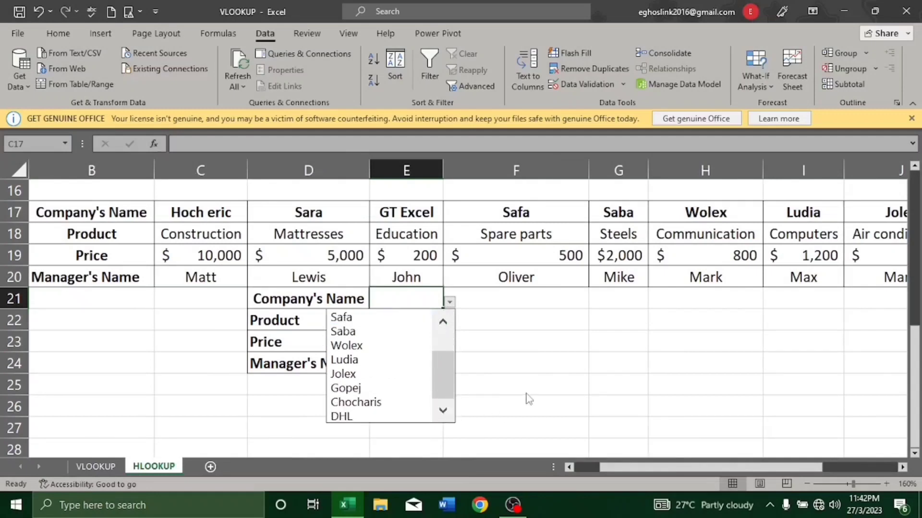
key(Escape)
In the Product cell E22, begin an HLOOKUP formula with E21 as the lookup value and C17:M20 as the table array.
click(400, 318)
click(400, 318)
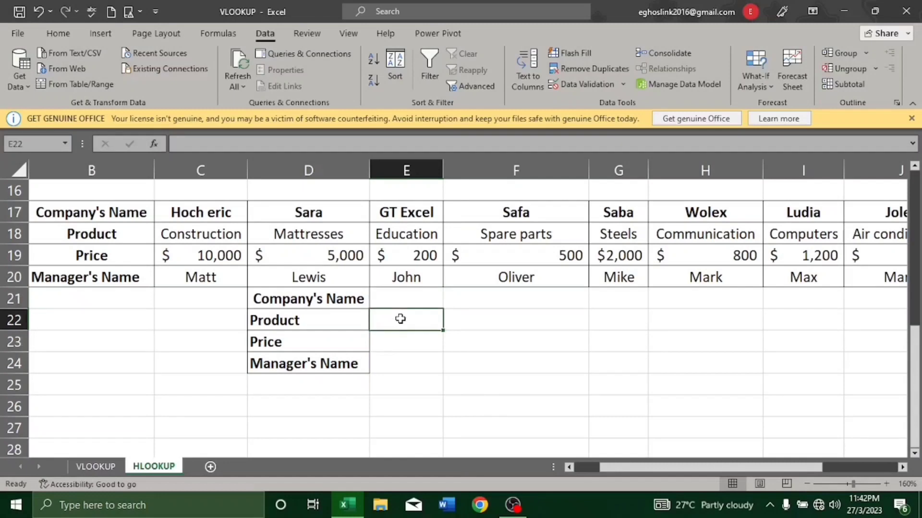
text(=)
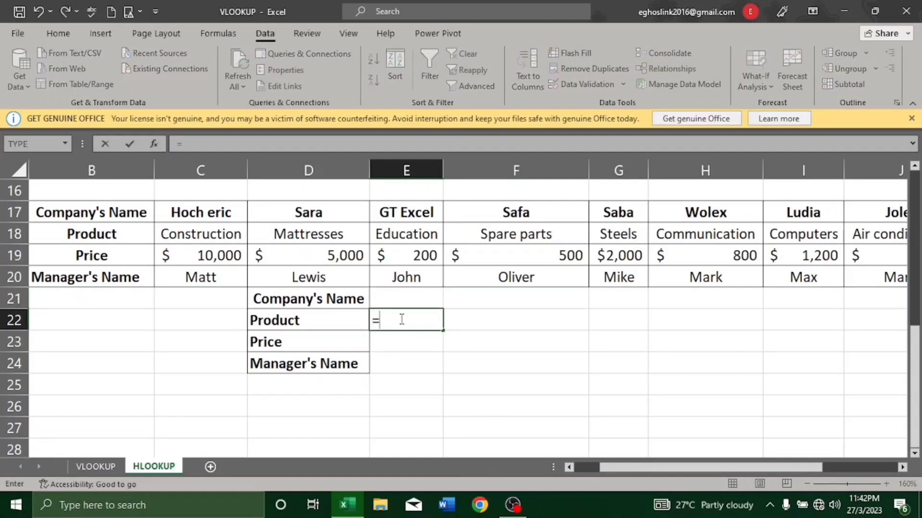
text(hl)
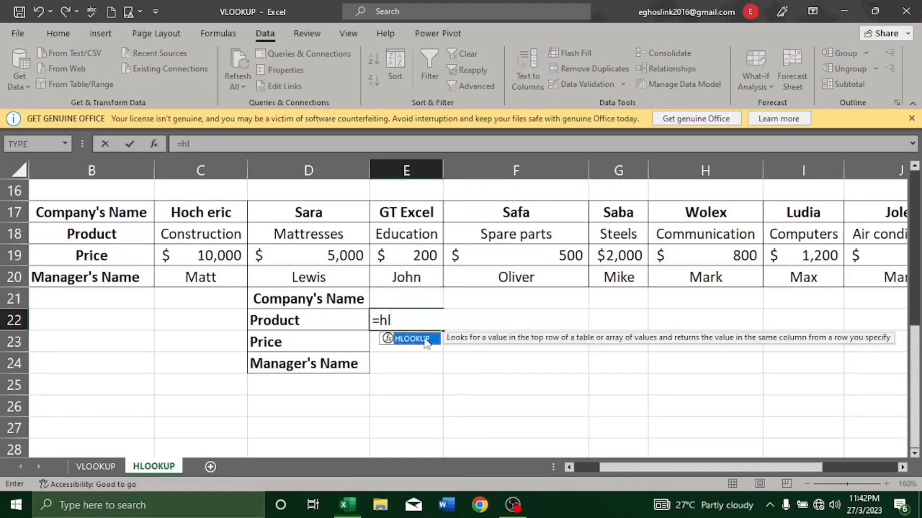
double_click(411, 339)
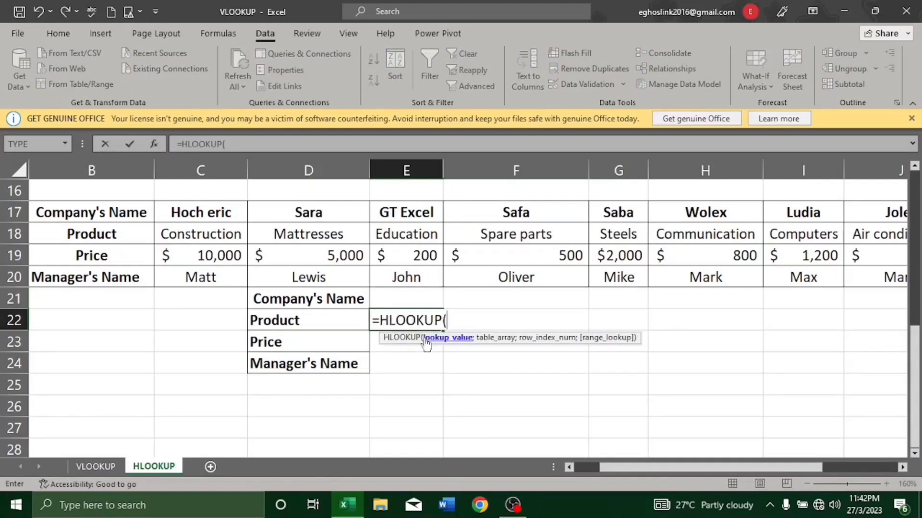
click(397, 298)
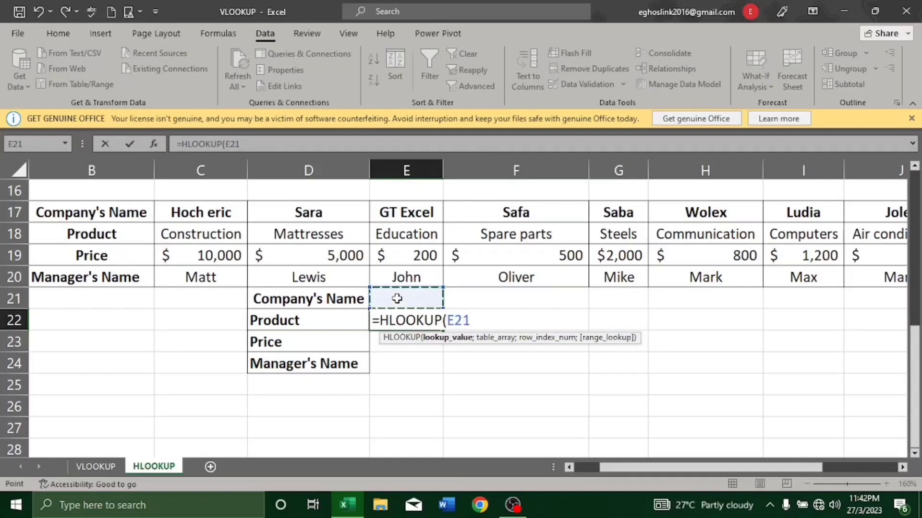
text(;)
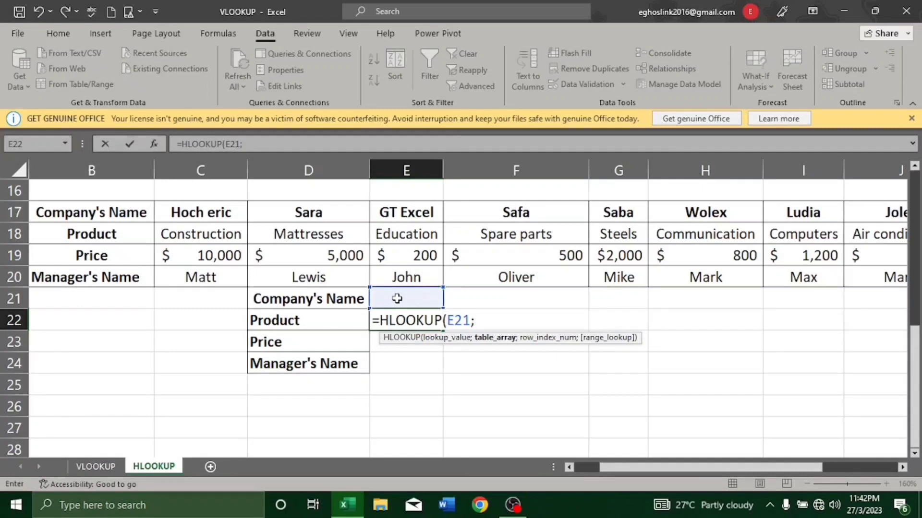
click(206, 212)
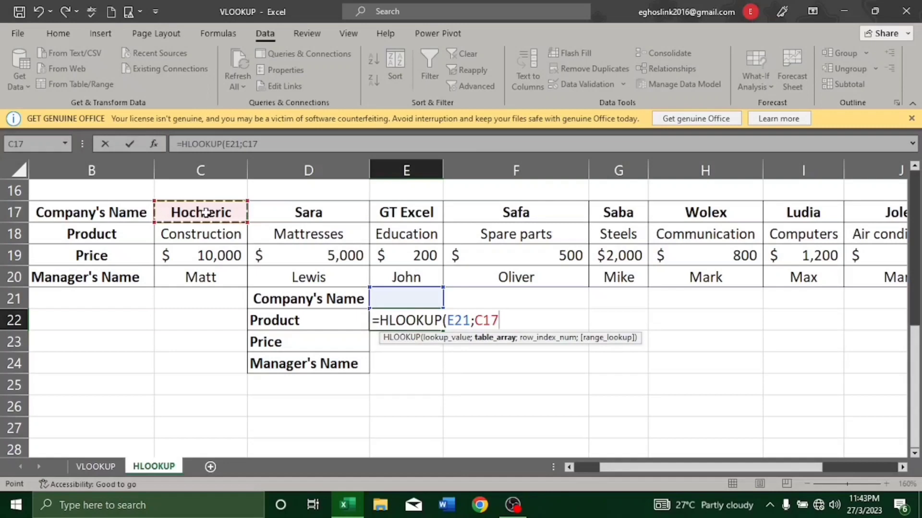
key(ctrl+shift+Right)
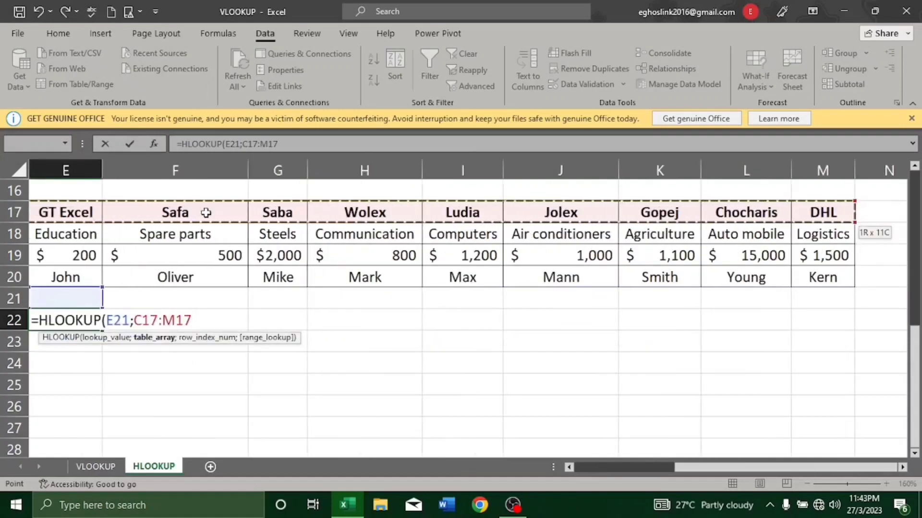
key(ctrl+shift+Down)
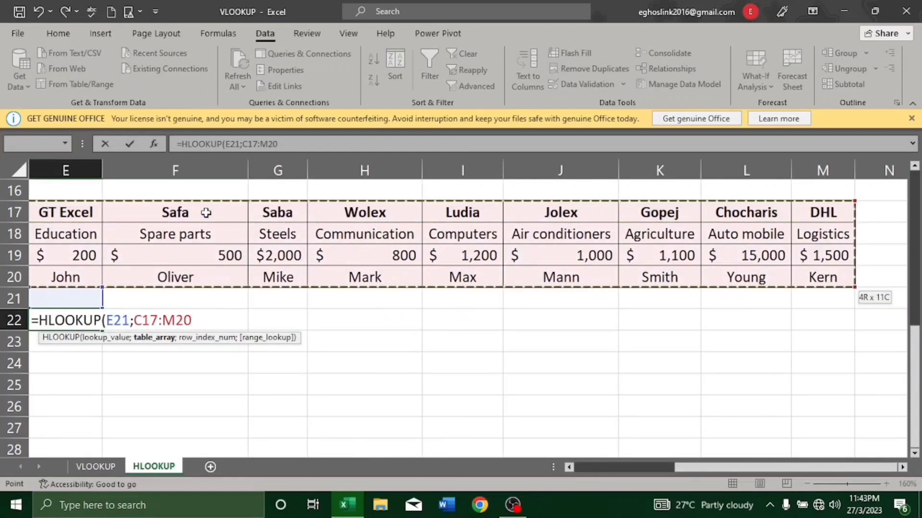
text(;)
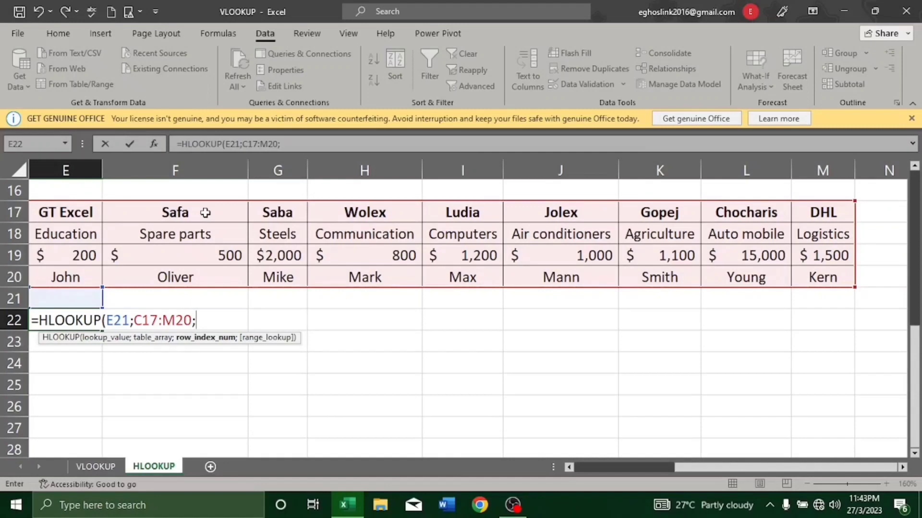
Complete the Product formula in E22 with row index 2 and an exact match (FALSE).
click(567, 468)
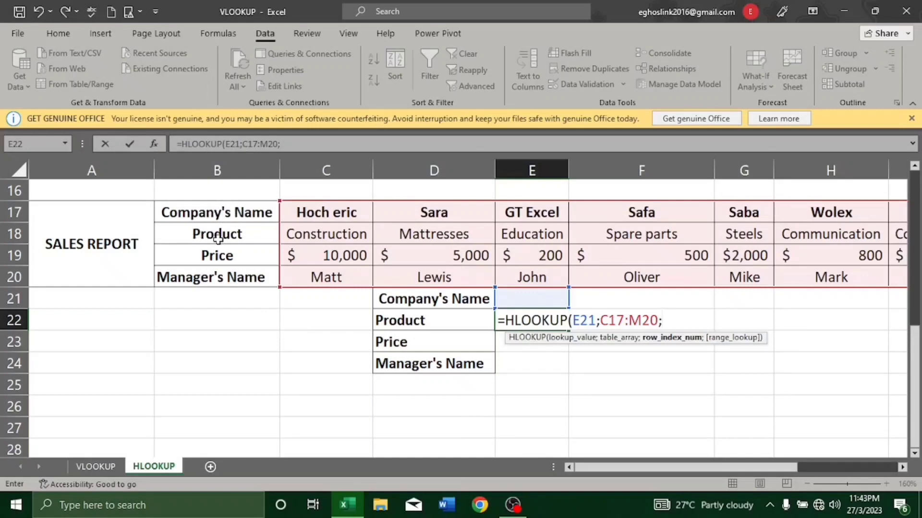
text(2;)
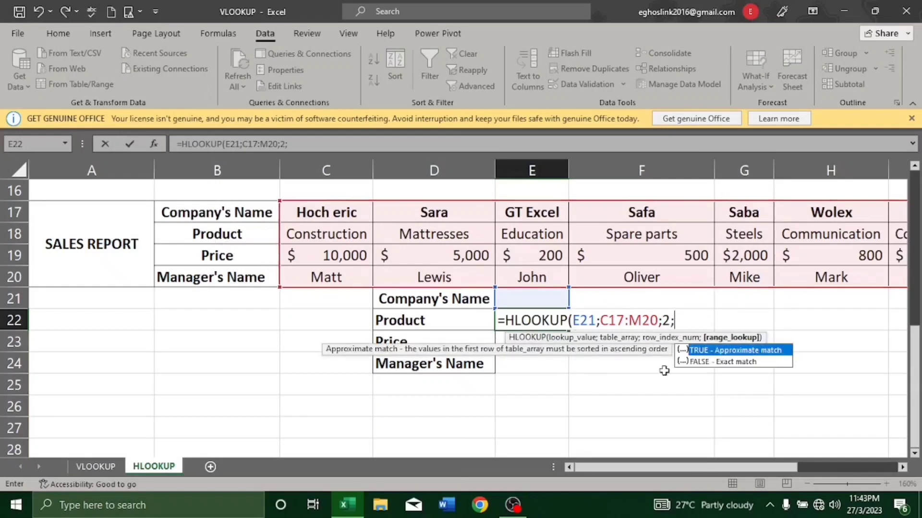
double_click(715, 362)
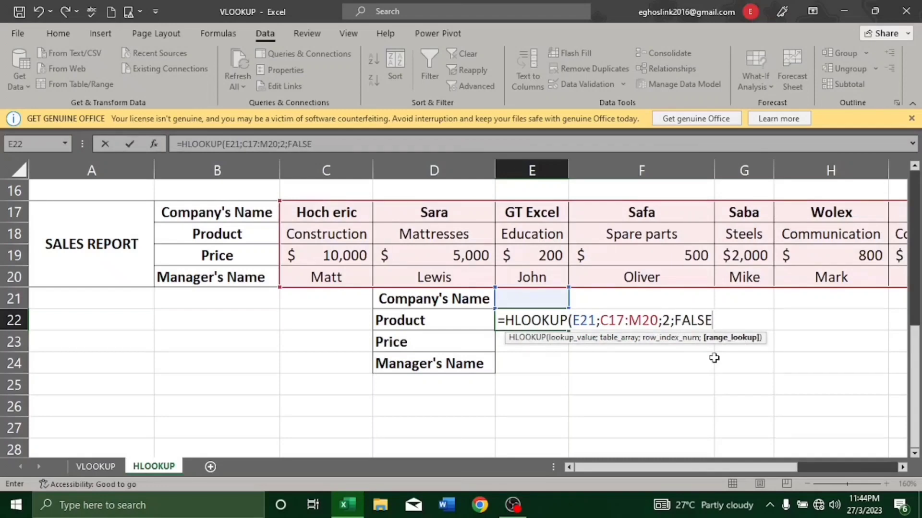
text())
key(Return)
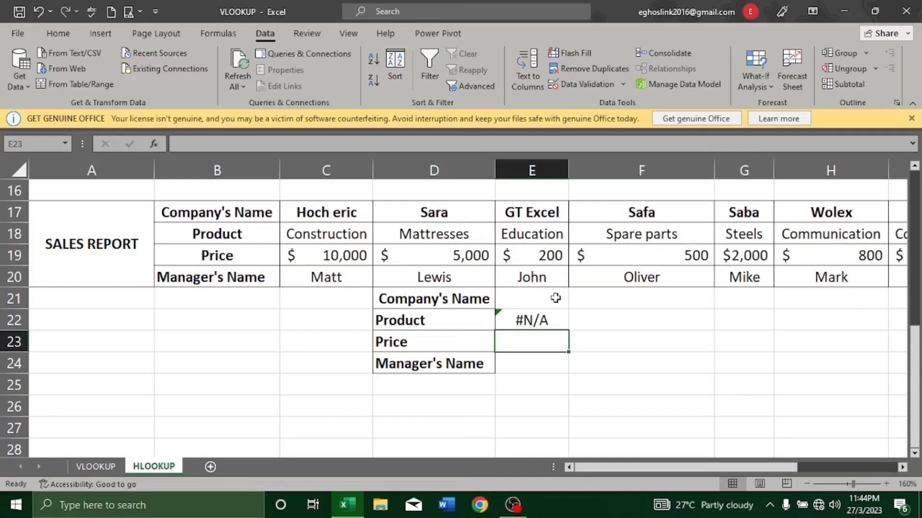
Choose GT Excel from the drop-down list in E21 as the company to look up.
click(531, 299)
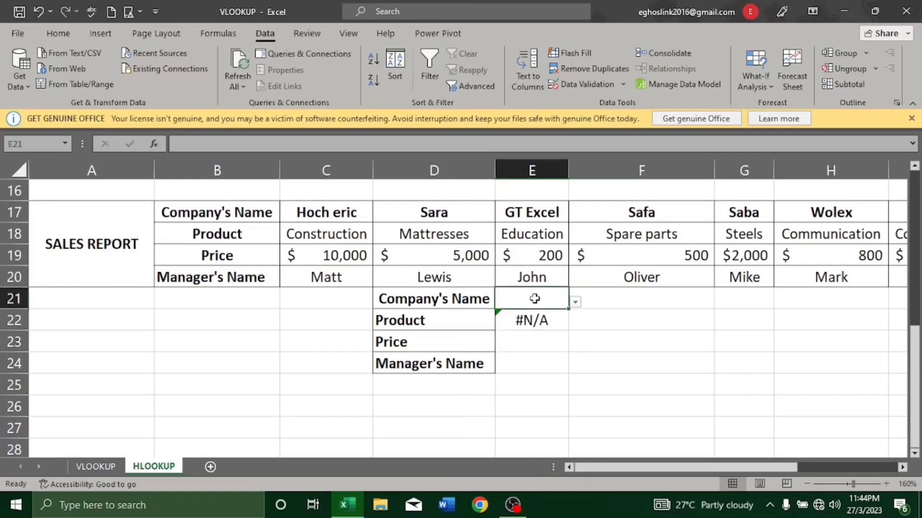
click(576, 303)
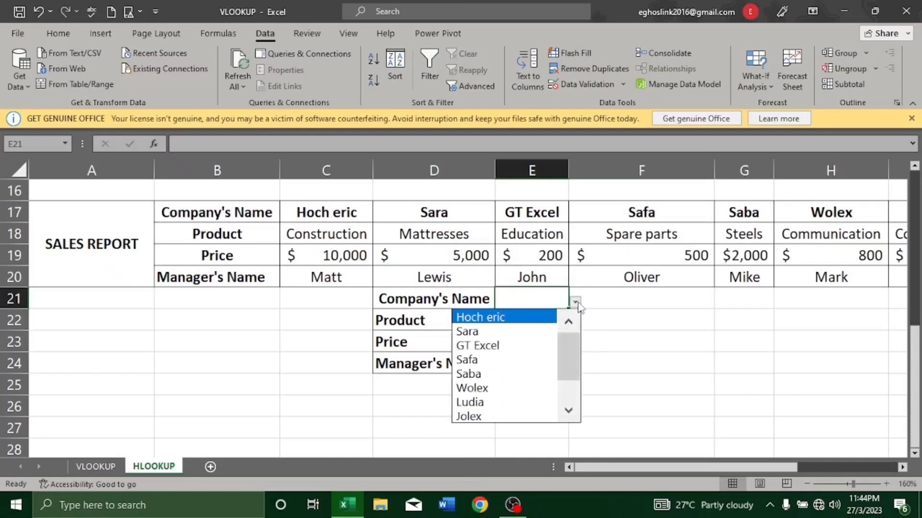
click(522, 355)
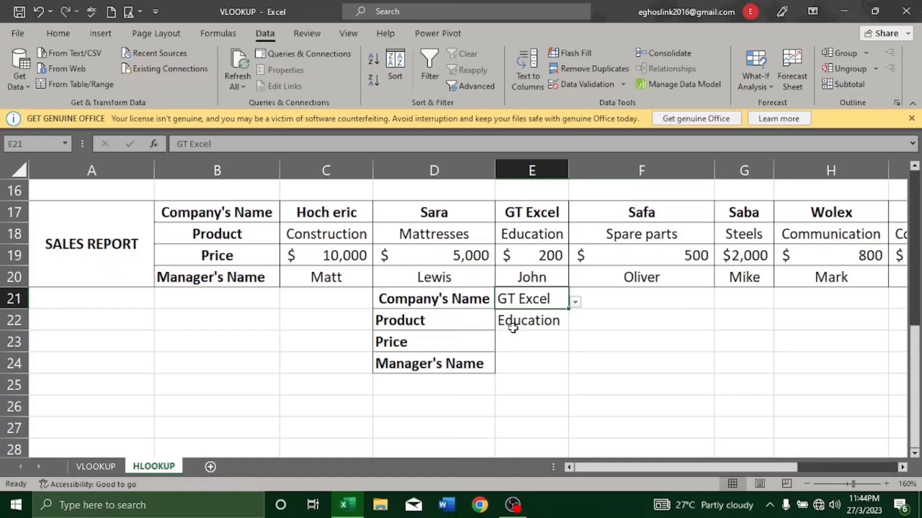
In the Price cell E23, begin an HLOOKUP formula with E21 as the lookup value and C17:M20 as the table array.
double_click(541, 342)
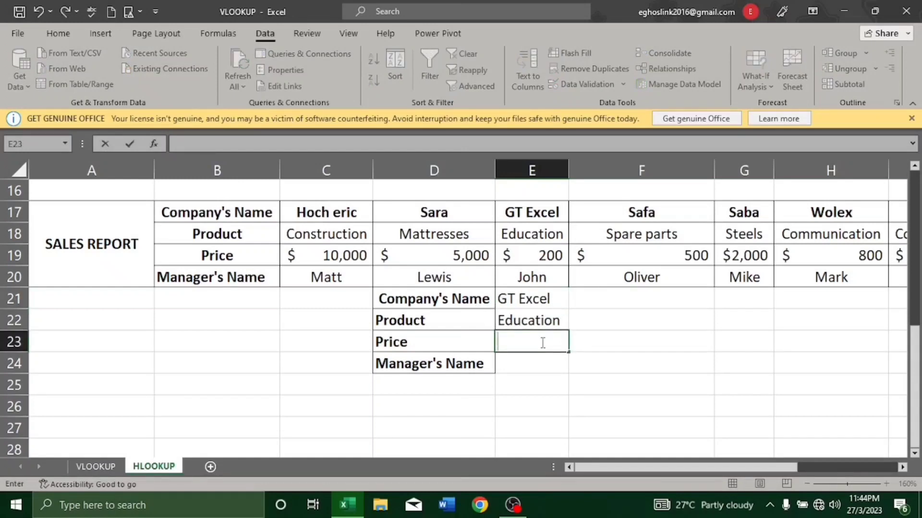
text(=hk)
key(BackSpace)
text(l)
double_click(549, 362)
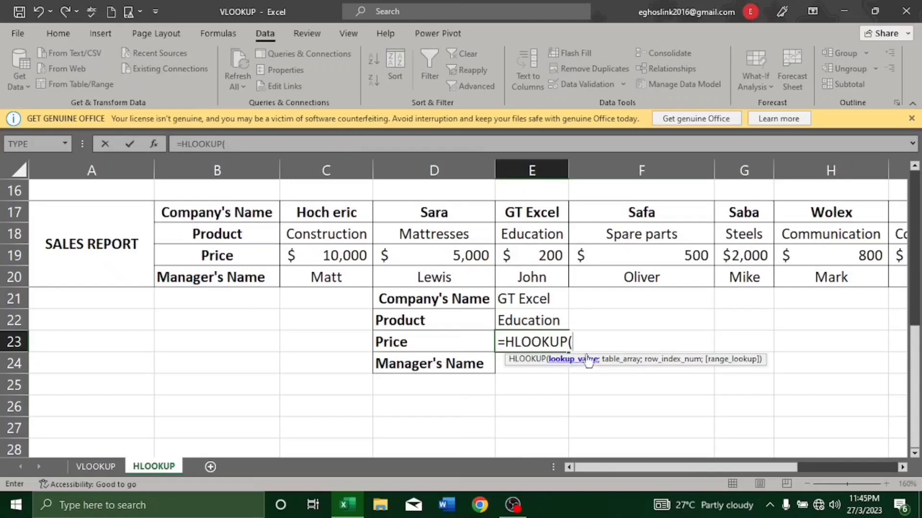
click(543, 299)
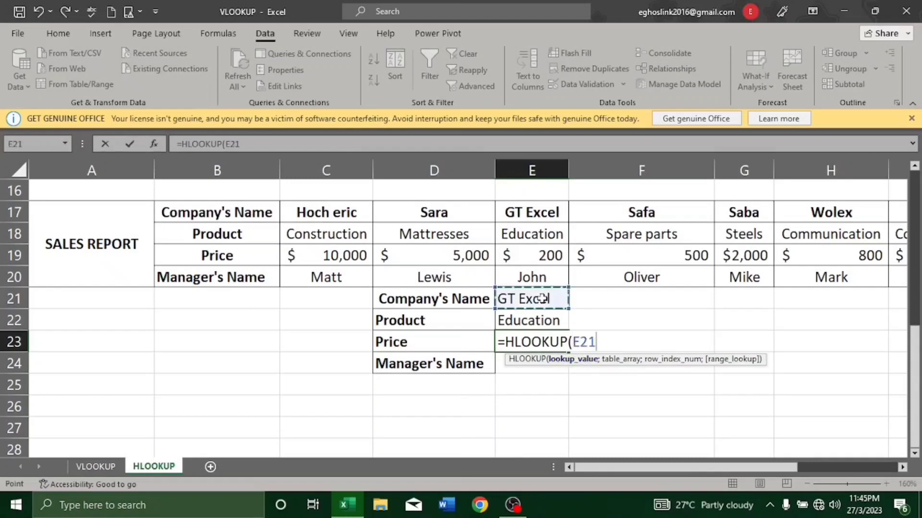
text(;)
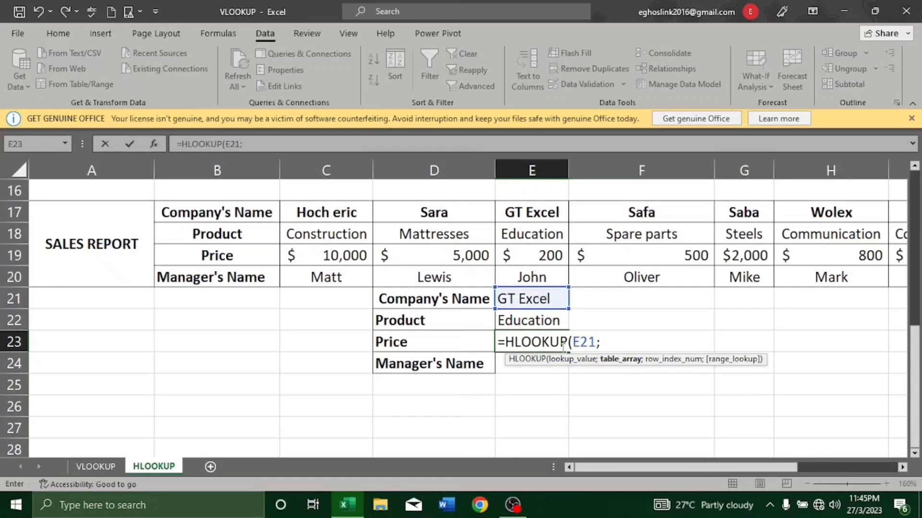
click(305, 211)
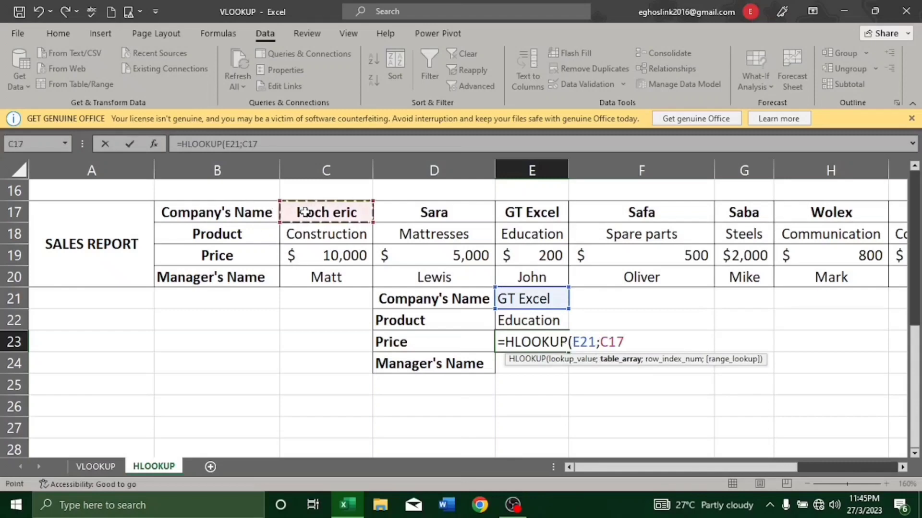
key(ctrl+shift+Right)
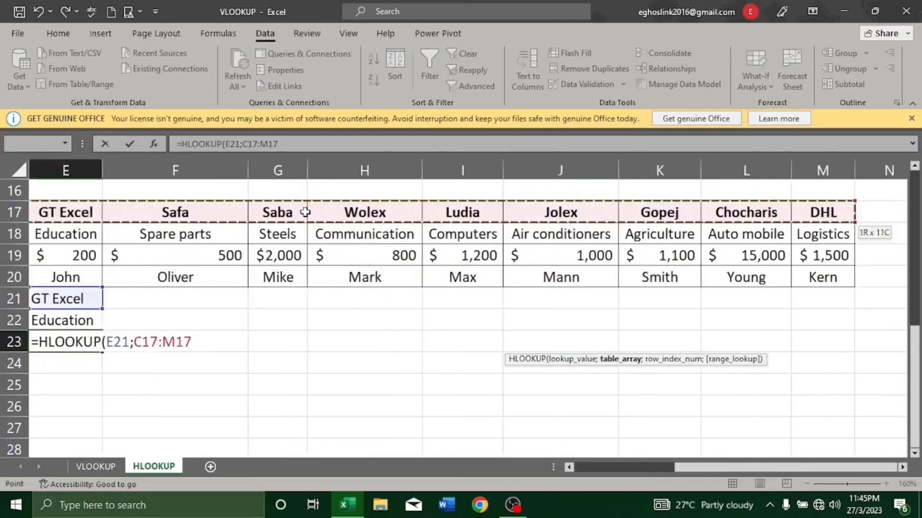
key(ctrl+shift+Down)
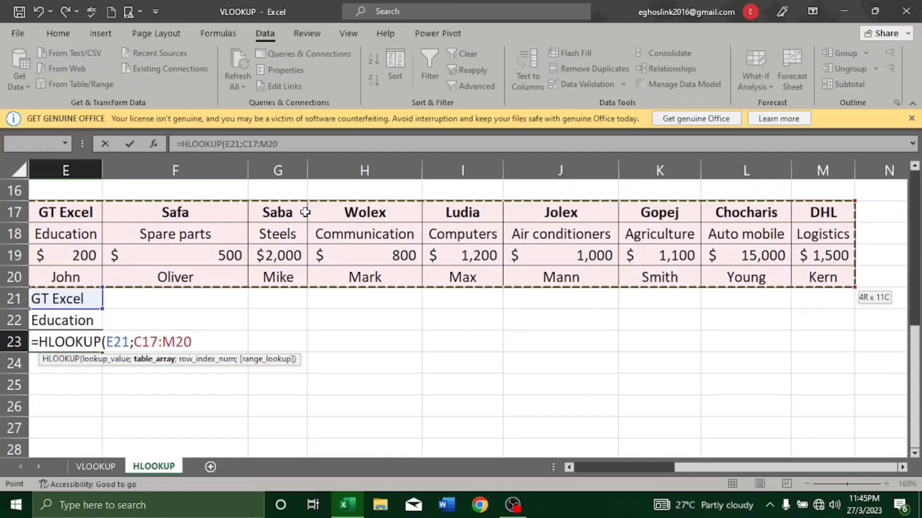
text(;)
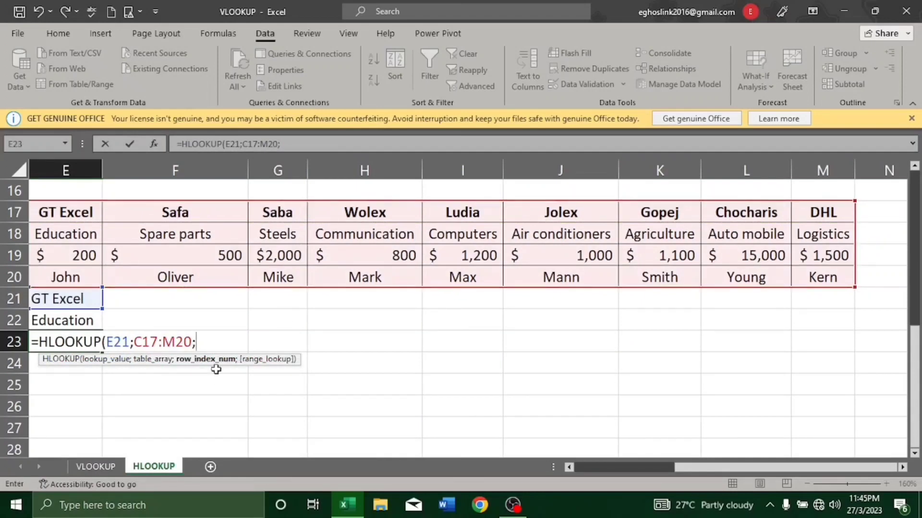
Complete the Price formula in E23 with row index 3 and an exact match (FALSE).
click(568, 468)
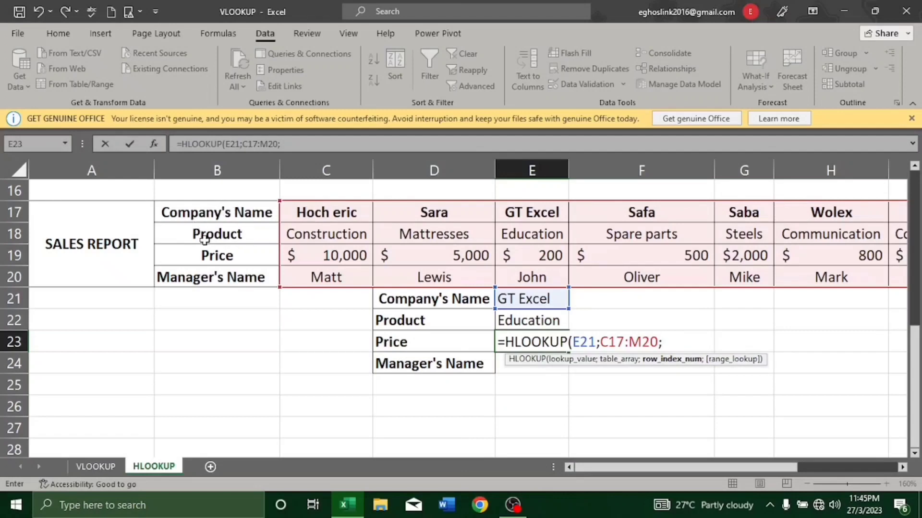
text(3;)
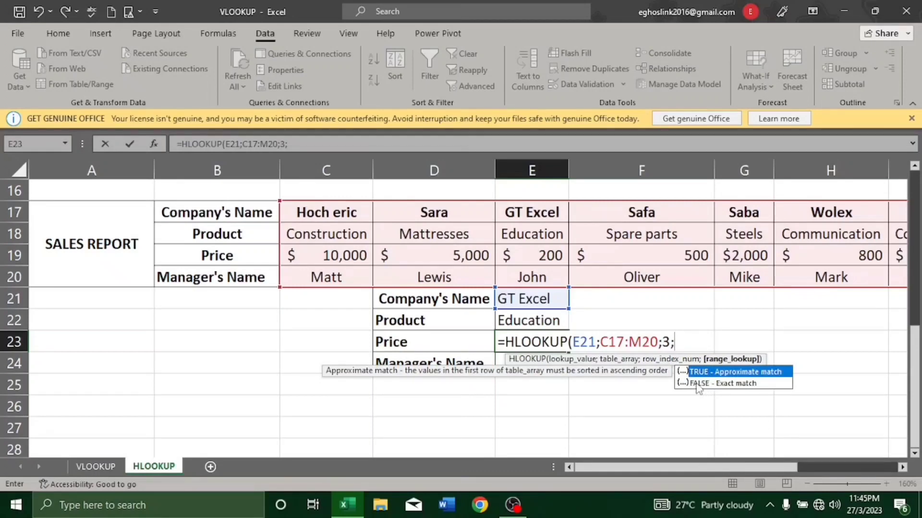
double_click(698, 383)
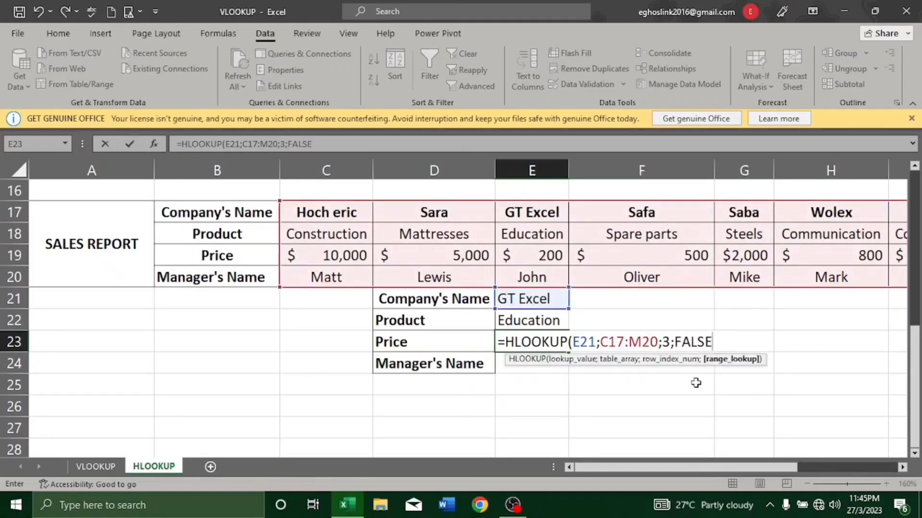
text())
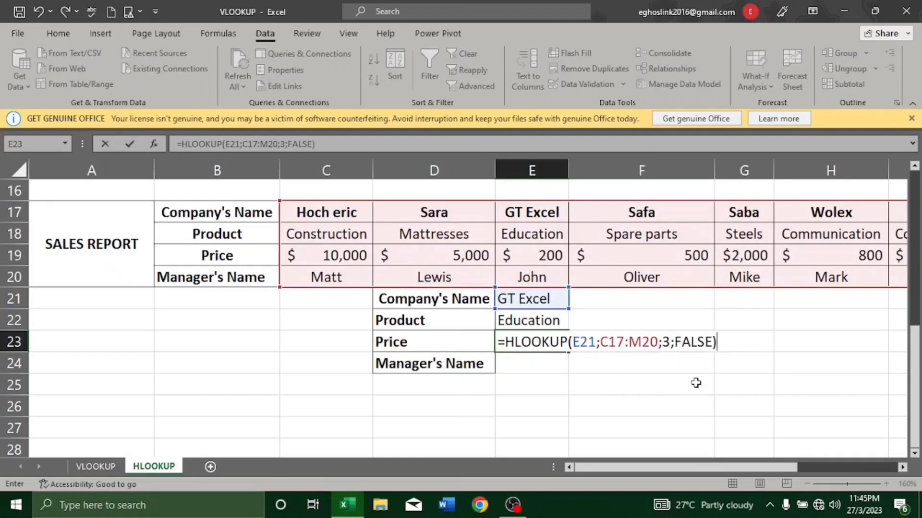
key(Return)
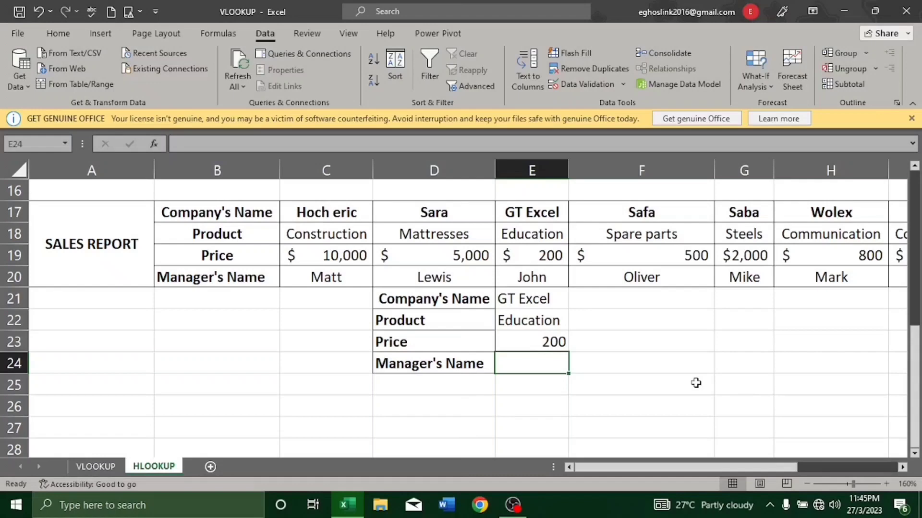
In the Manager's Name cell E24, begin an HLOOKUP formula with lookup value E21 and table array C17:M20.
text(=)
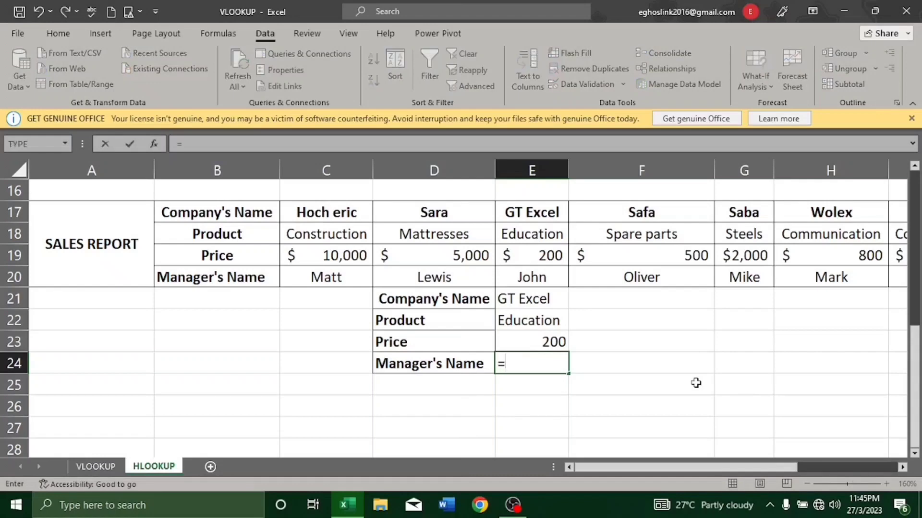
text(hl)
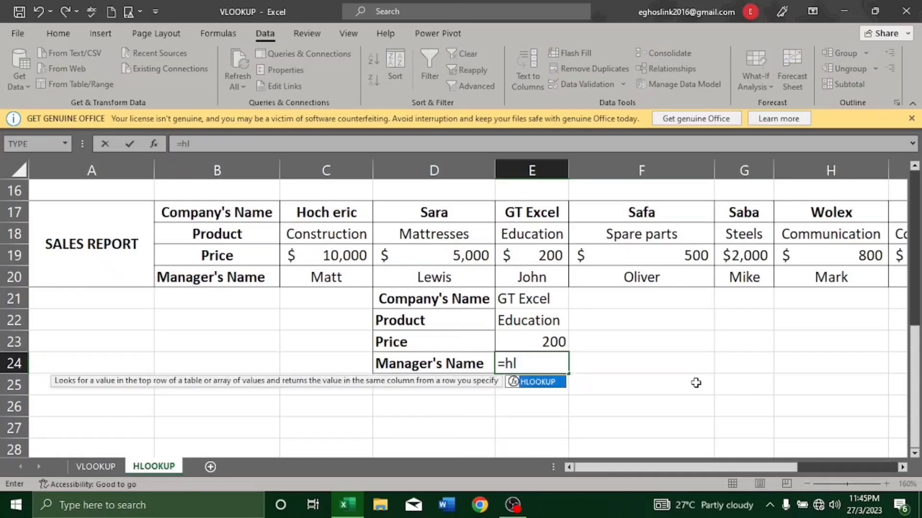
double_click(543, 383)
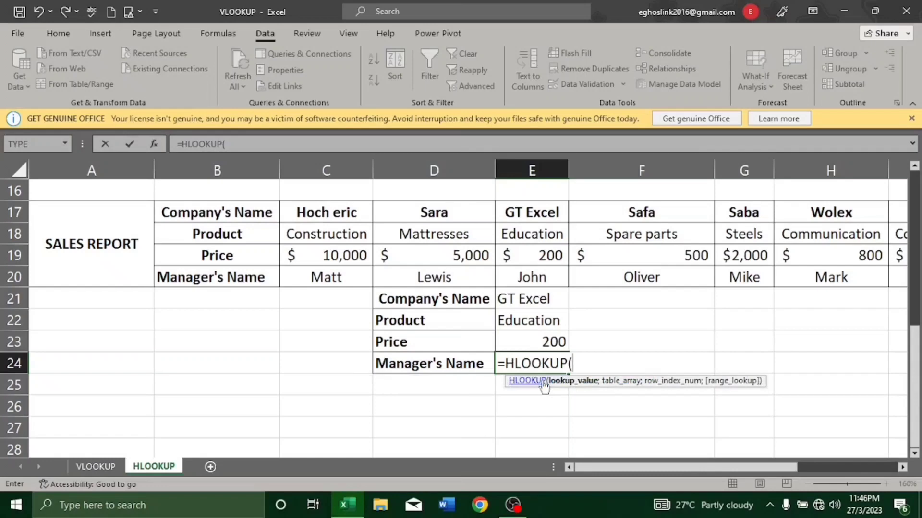
click(531, 299)
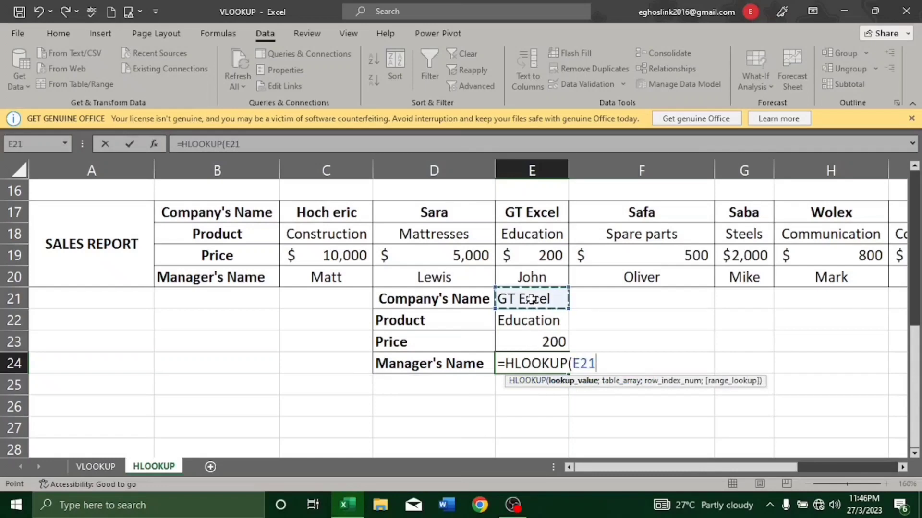
text(;)
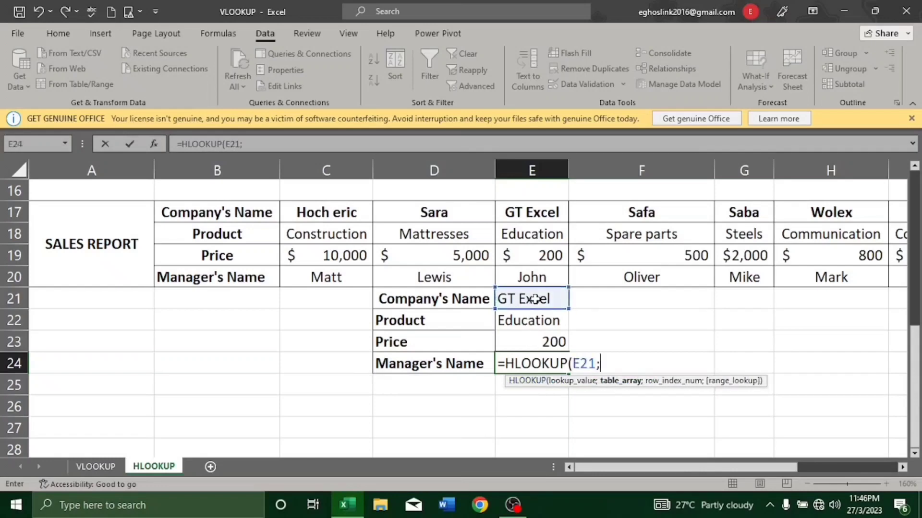
click(326, 207)
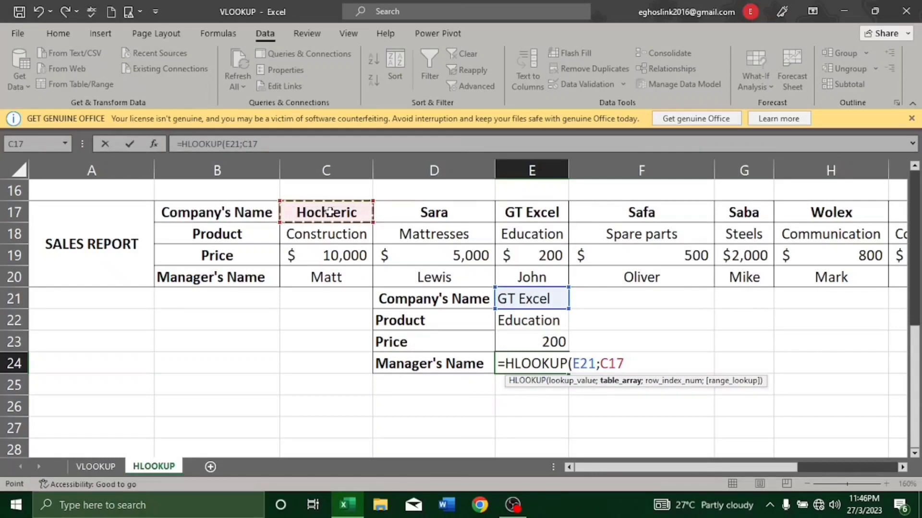
drag(329, 212, 833, 284)
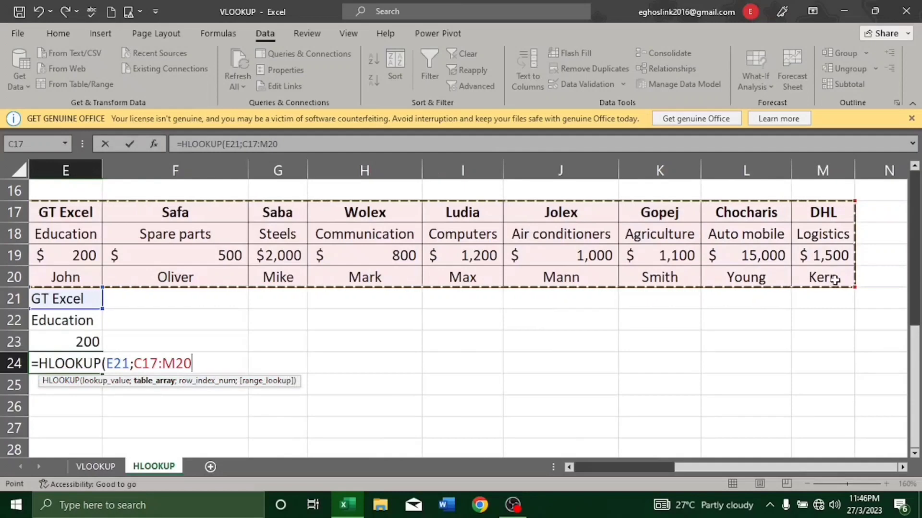
text(;)
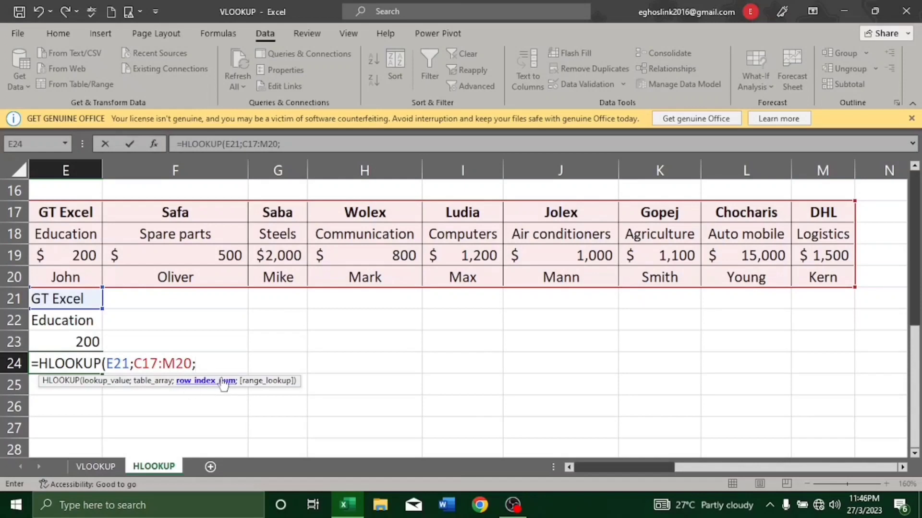
Complete the Manager's Name formula in E24 with row index 4 and an exact match (FALSE).
click(568, 467)
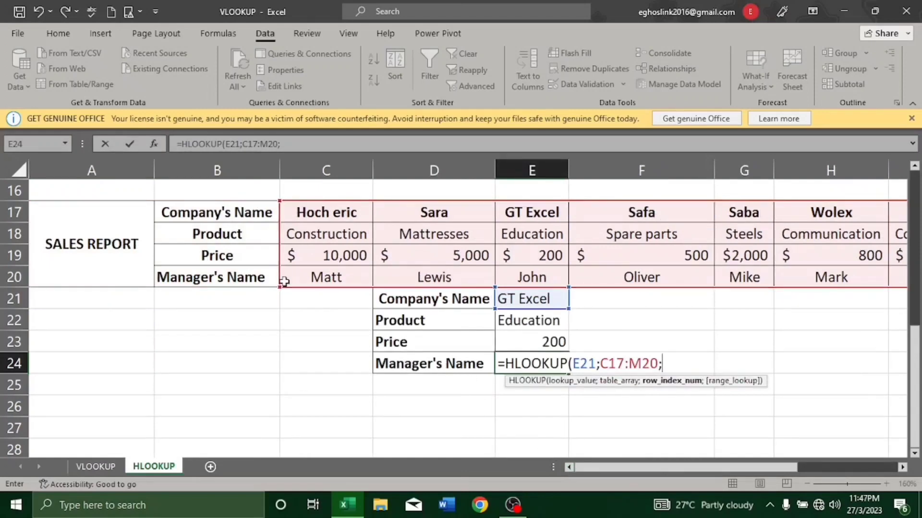
text(4;)
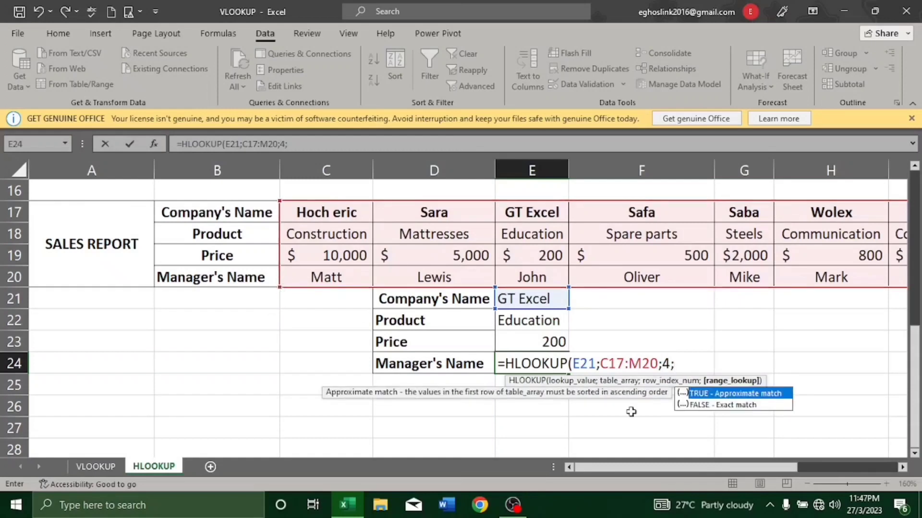
double_click(709, 406)
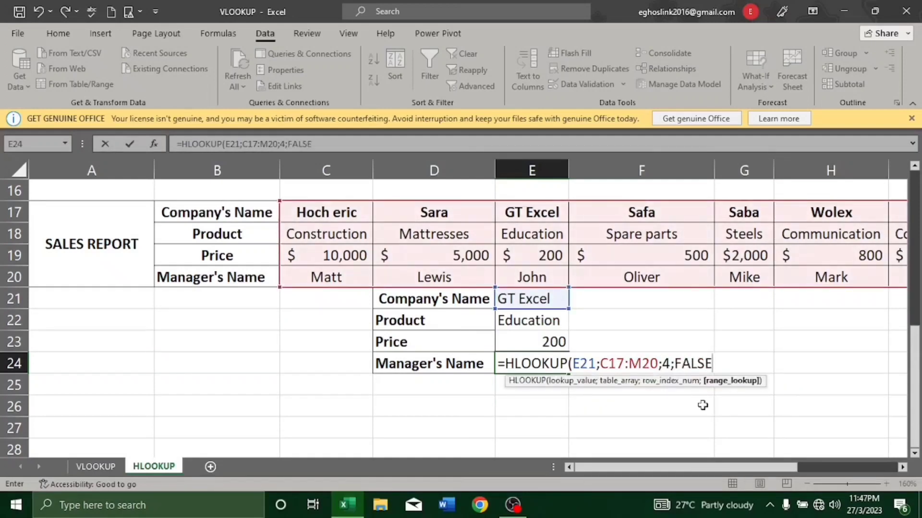
text())
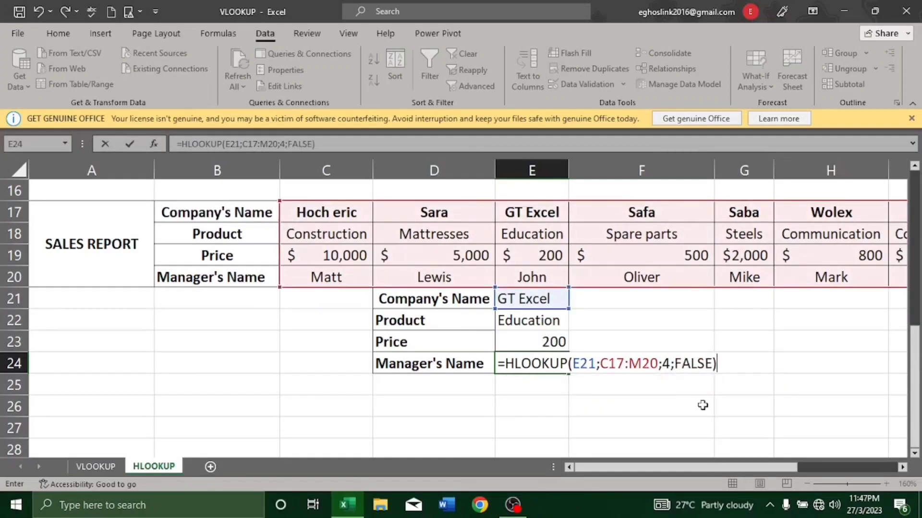
key(Return)
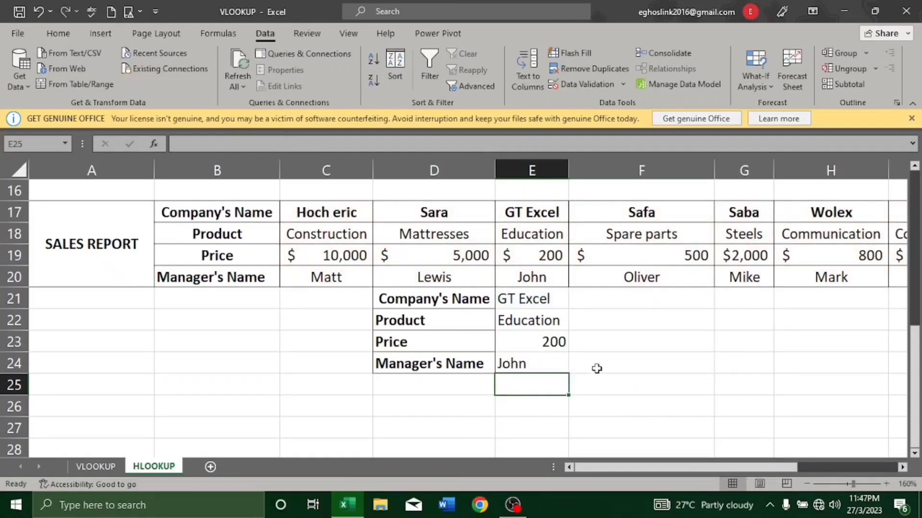
Test the lookup table by choosing Wolex and then Chocharis from the company drop-down list in E21.
click(547, 299)
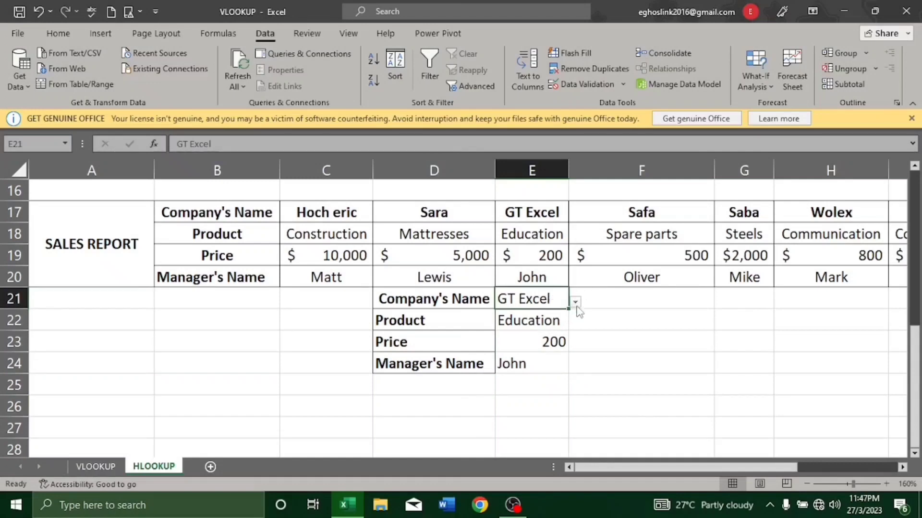
click(575, 302)
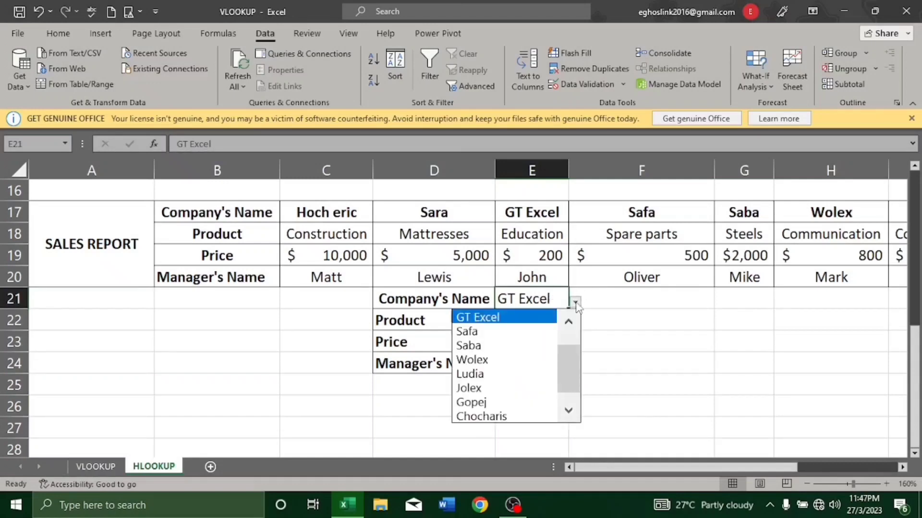
click(520, 361)
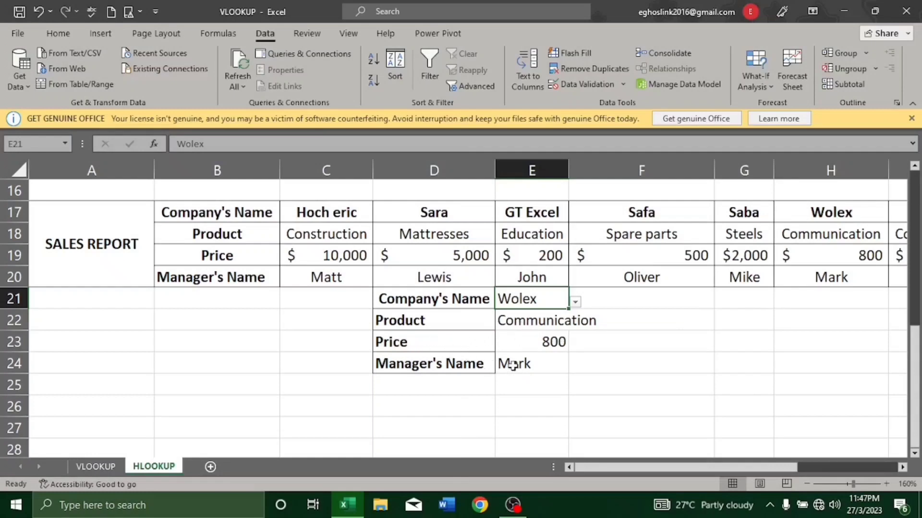
click(576, 304)
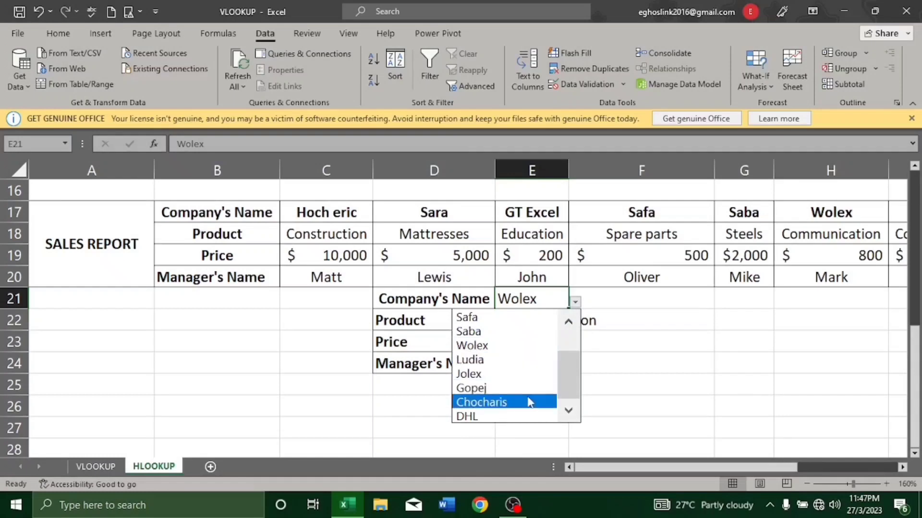
click(529, 403)
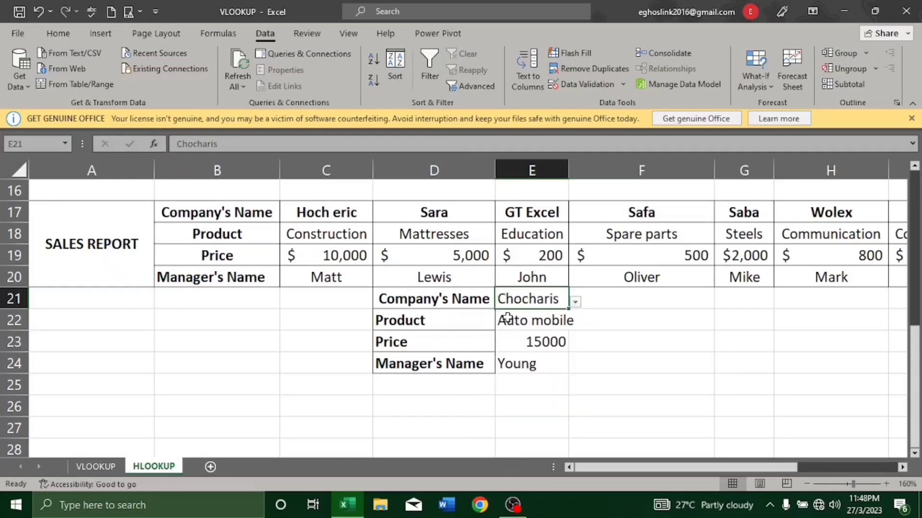